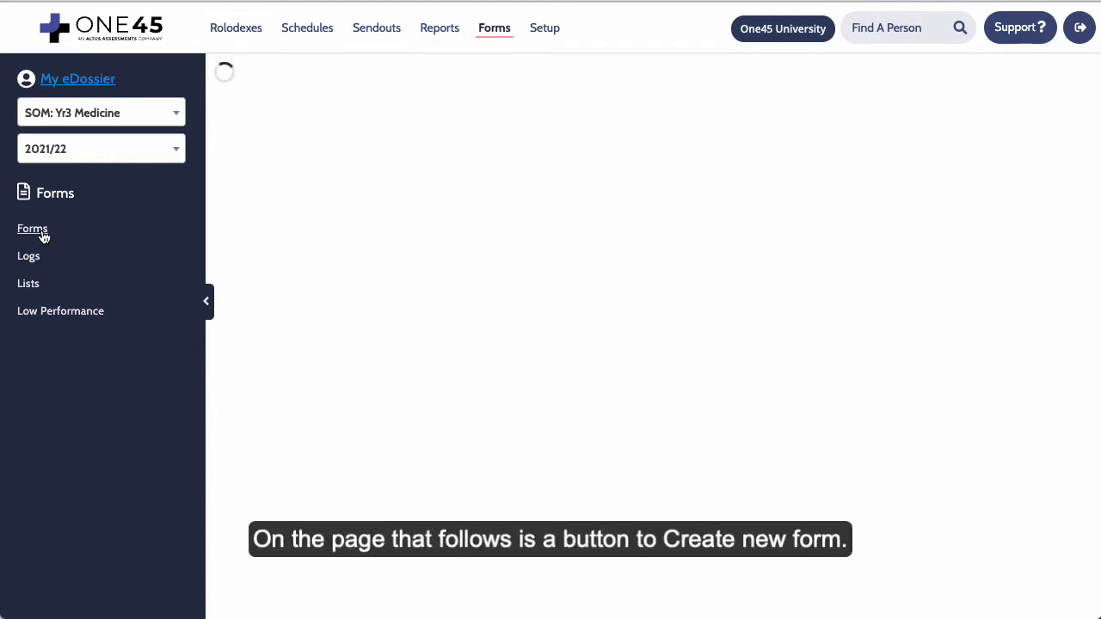
Step: Create a new form named with the owner's first name followed by "form for training", and show its sharing details
click(285, 146)
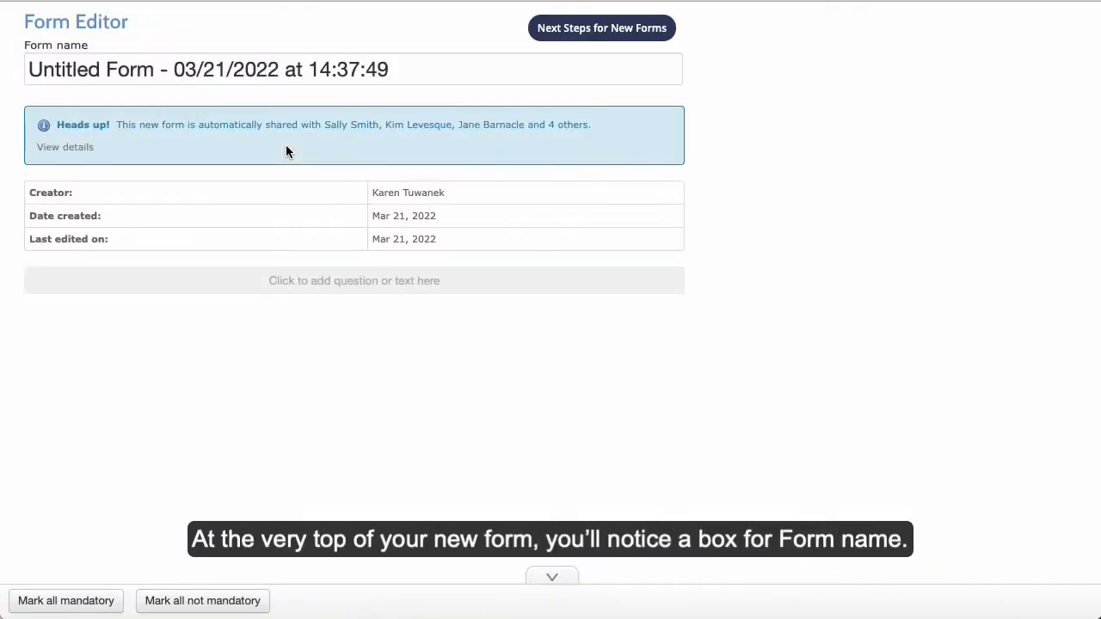
click(128, 72)
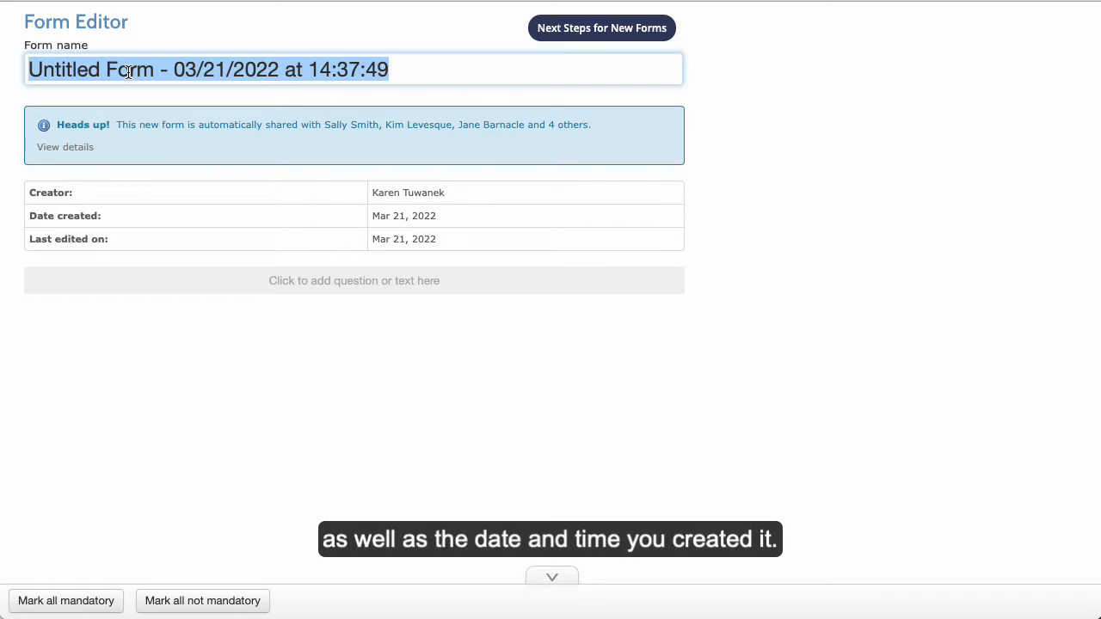
text(Wend)
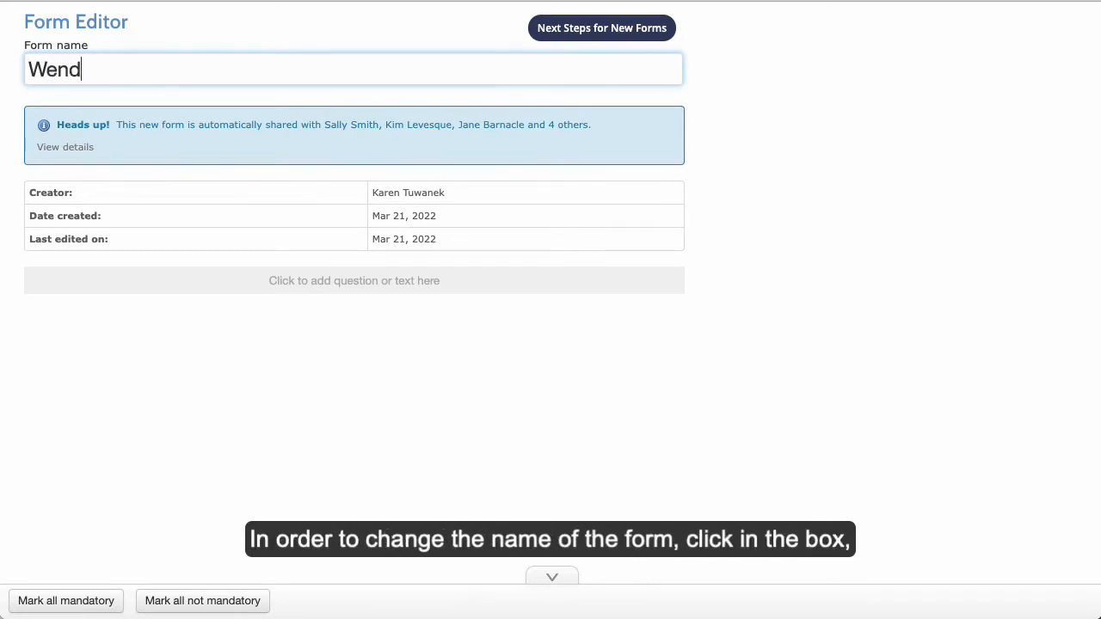
text(y's form for training)
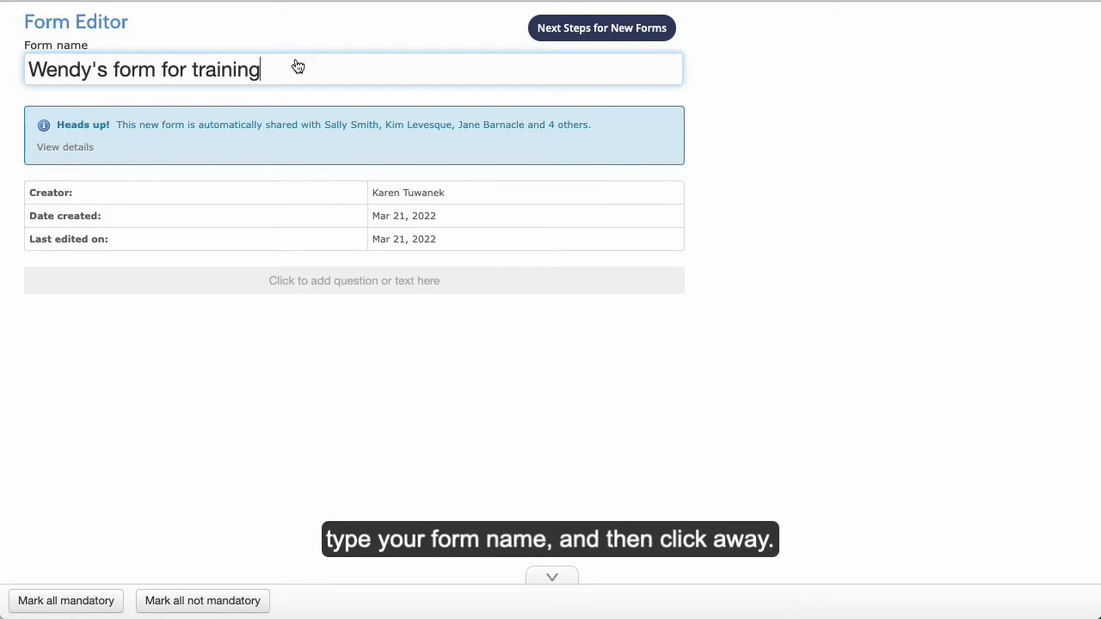
click(715, 79)
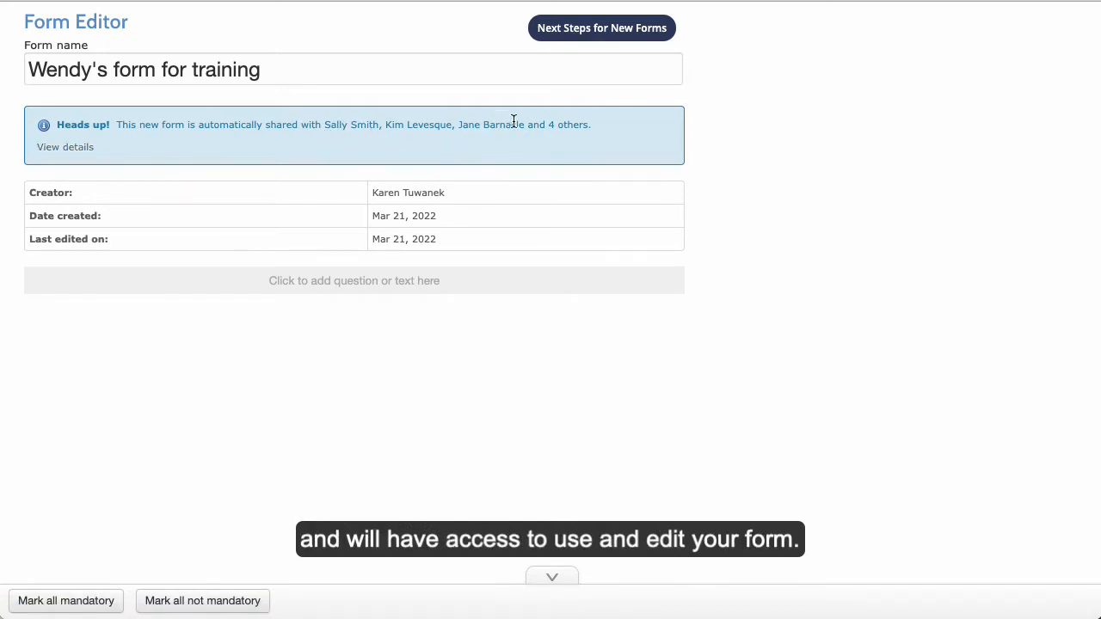
click(65, 147)
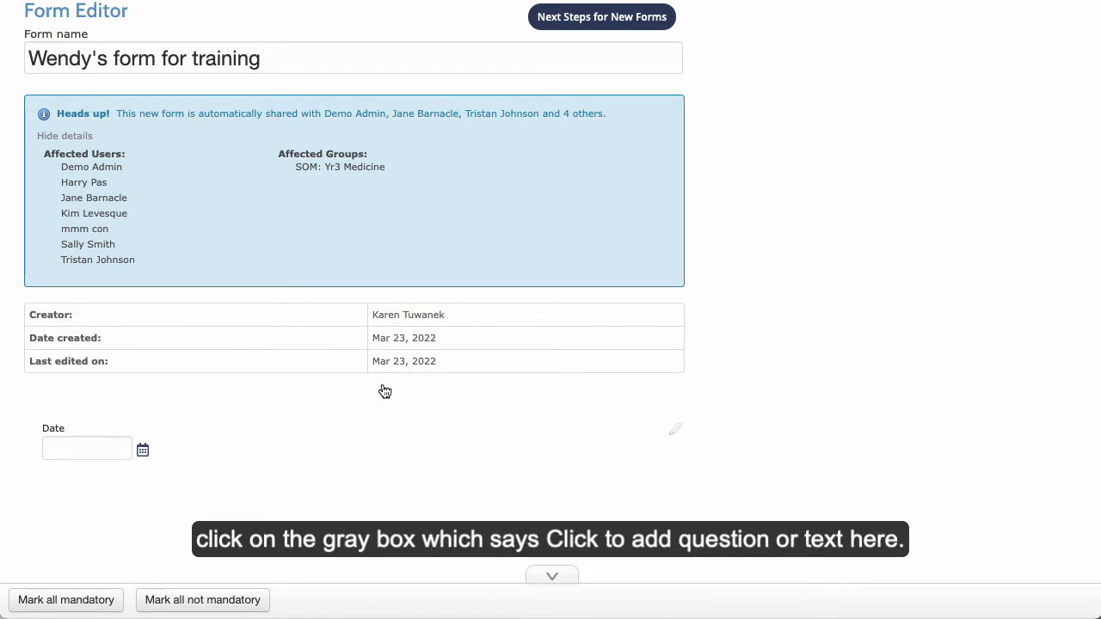
Step: Add a Text element reading "Title of the form", styled as form name, and save it
mouse_move(368, 398)
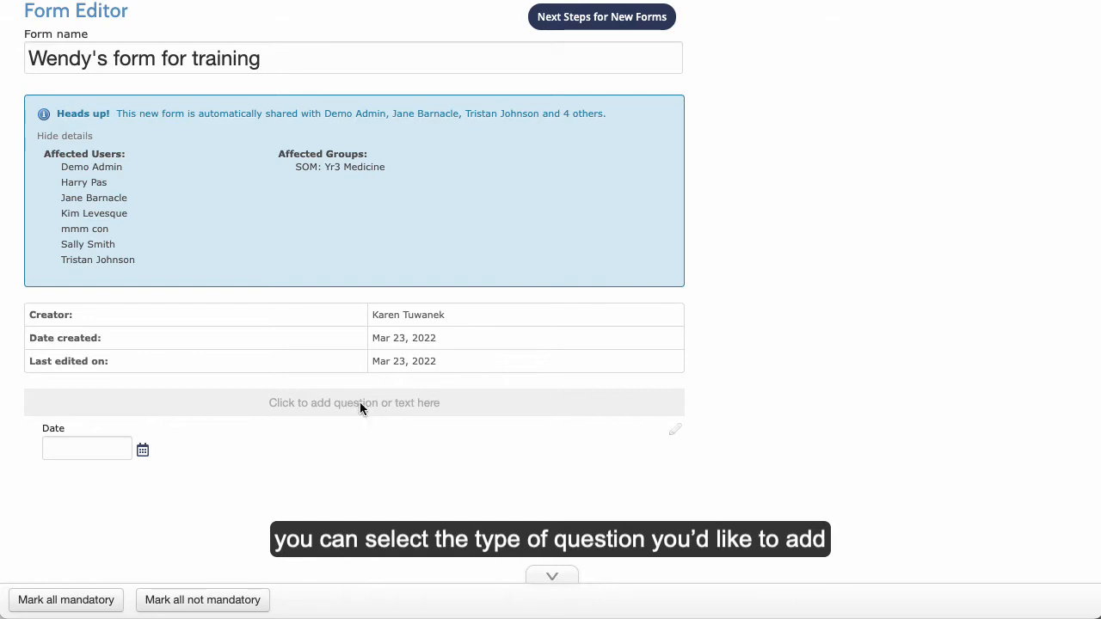
click(360, 403)
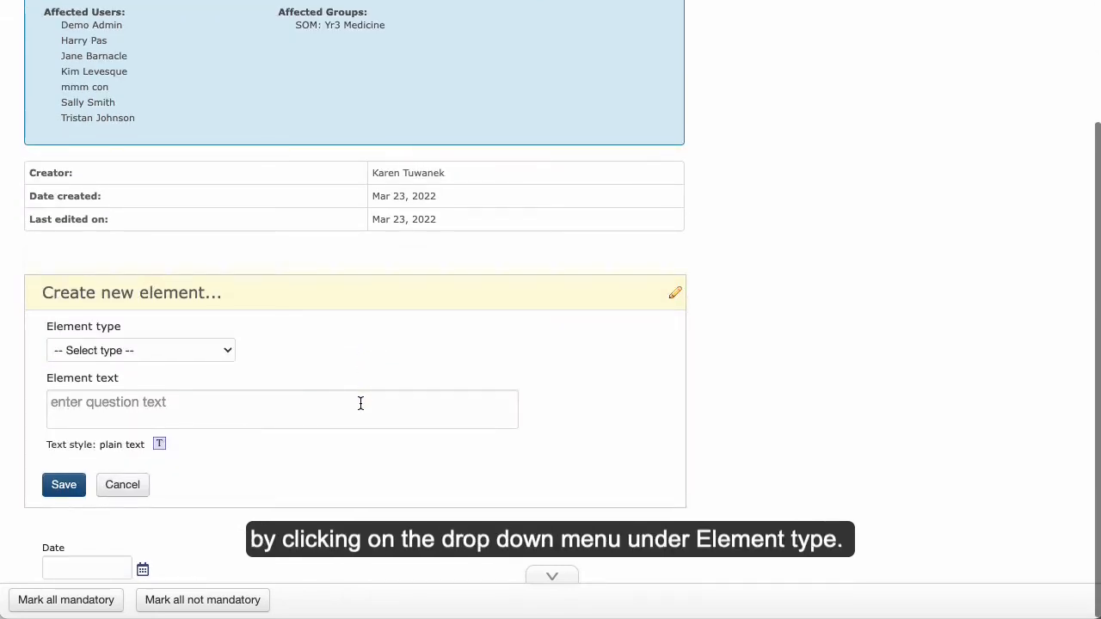
click(225, 348)
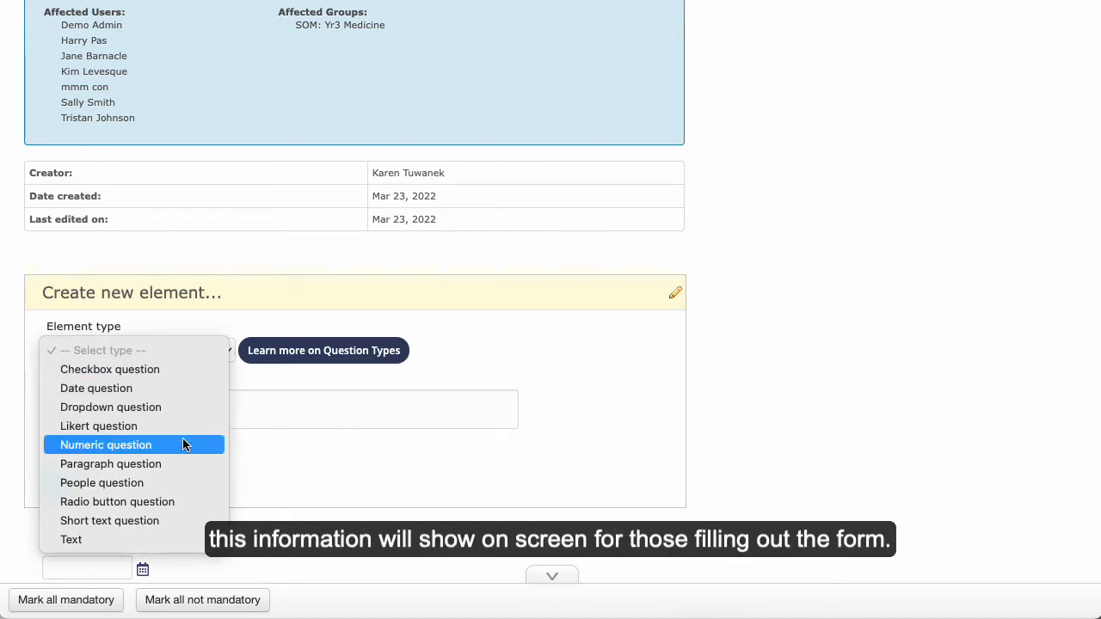
click(173, 540)
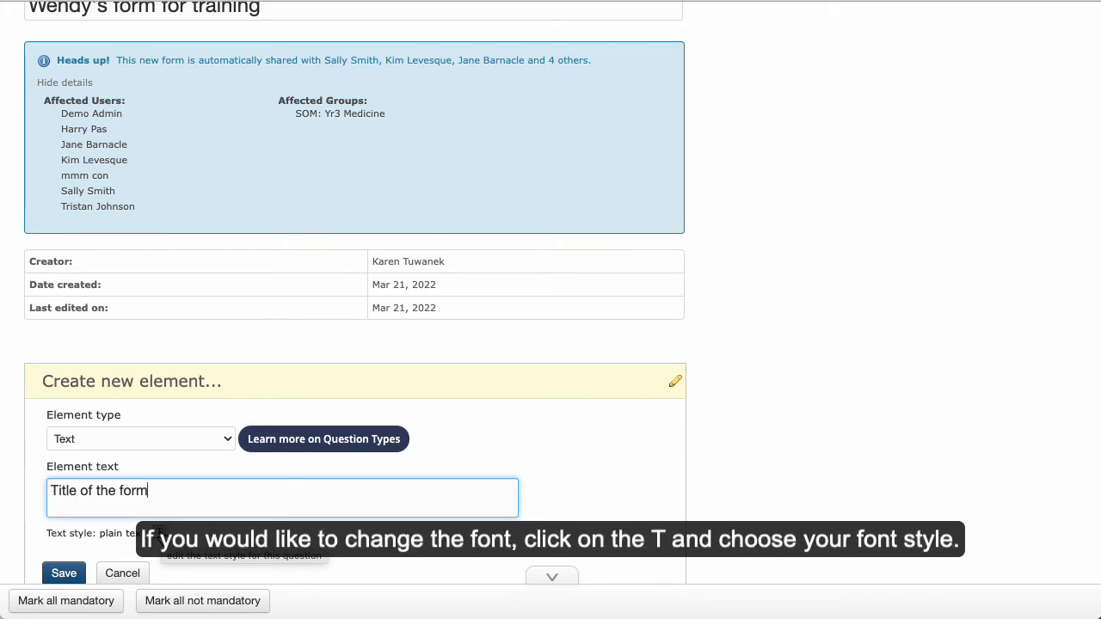
click(159, 533)
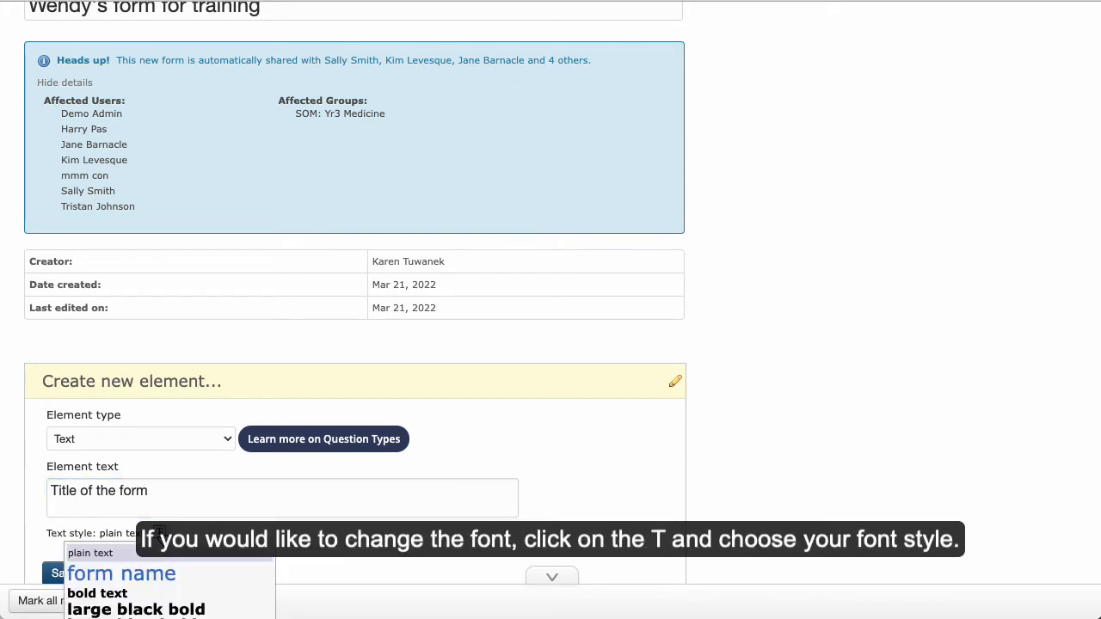
click(160, 570)
scroll(178, 537, down, 1)
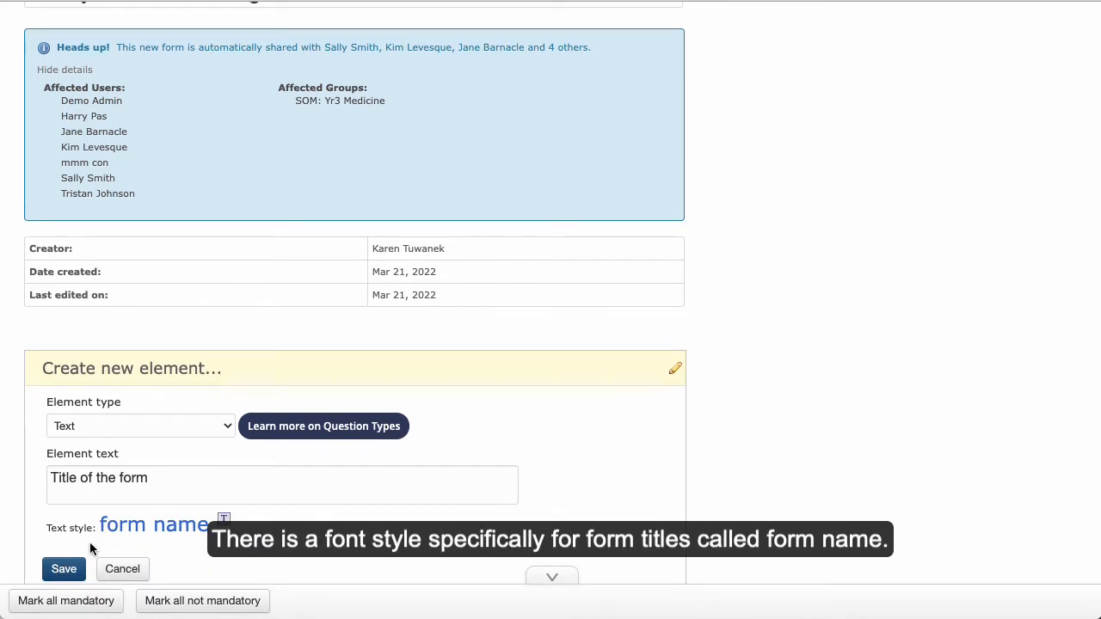
click(63, 570)
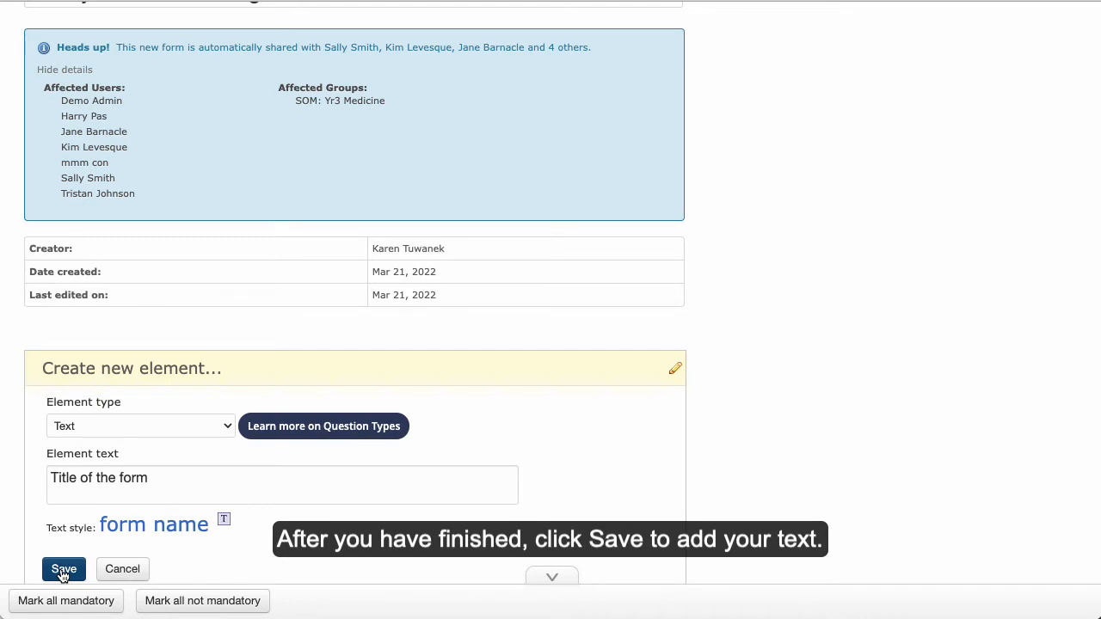
click(62, 572)
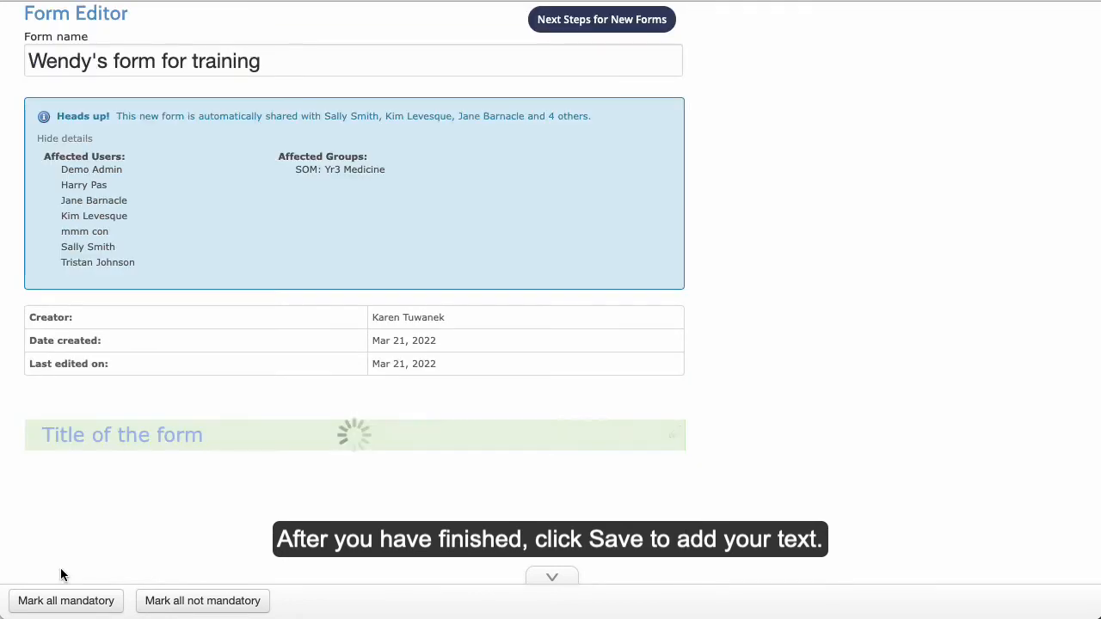
Step: Add a Dropdown question below the form title with the text "Question #1" and make it mandatory
mouse_move(241, 466)
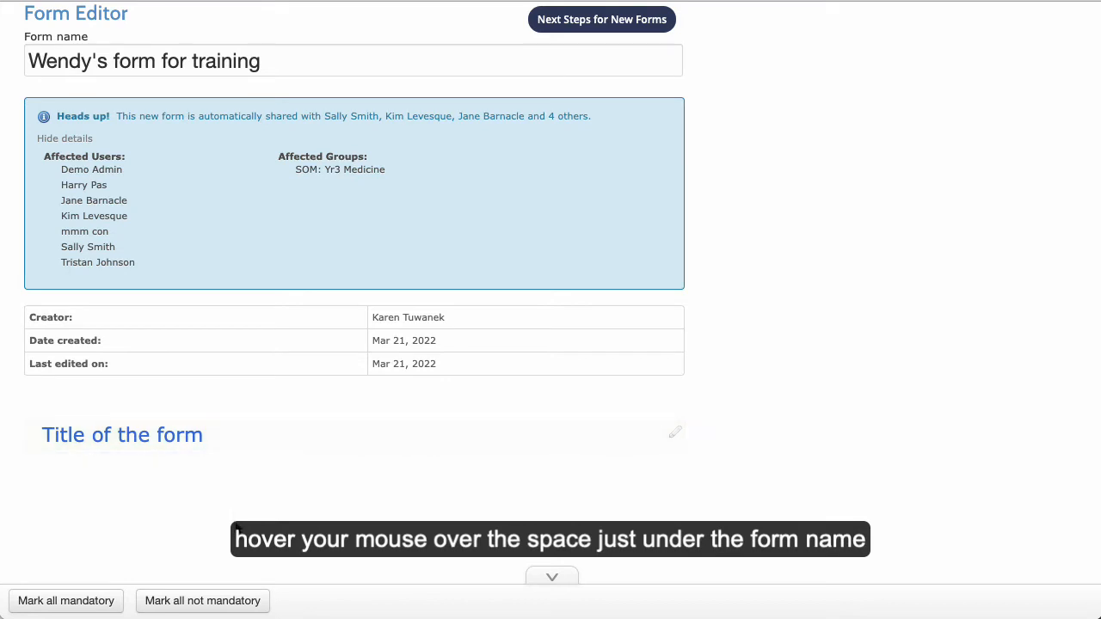
click(264, 469)
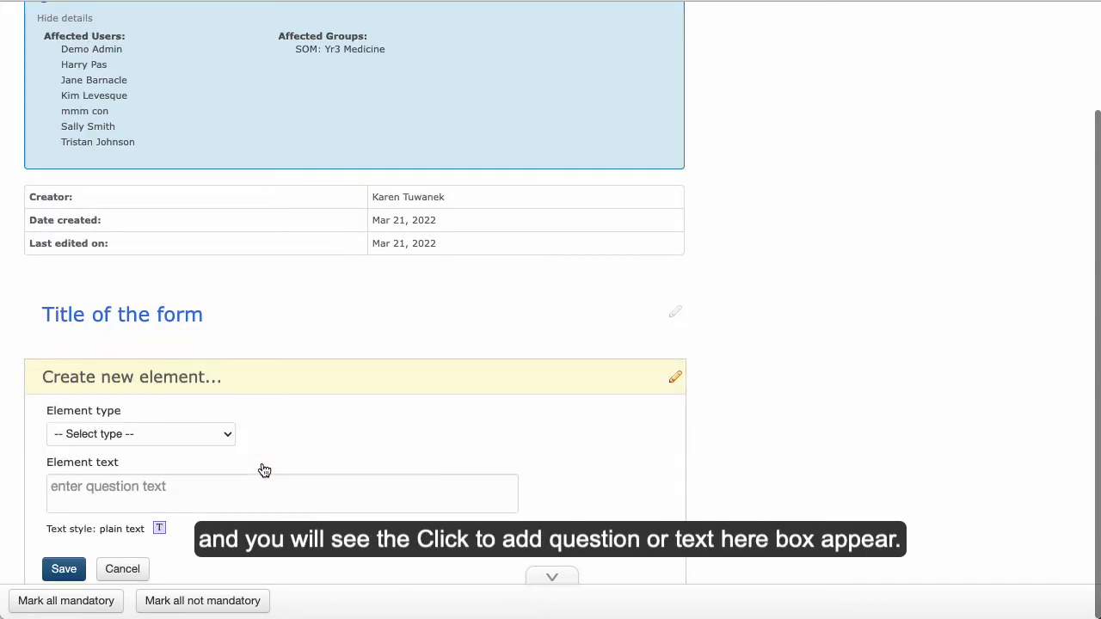
click(228, 435)
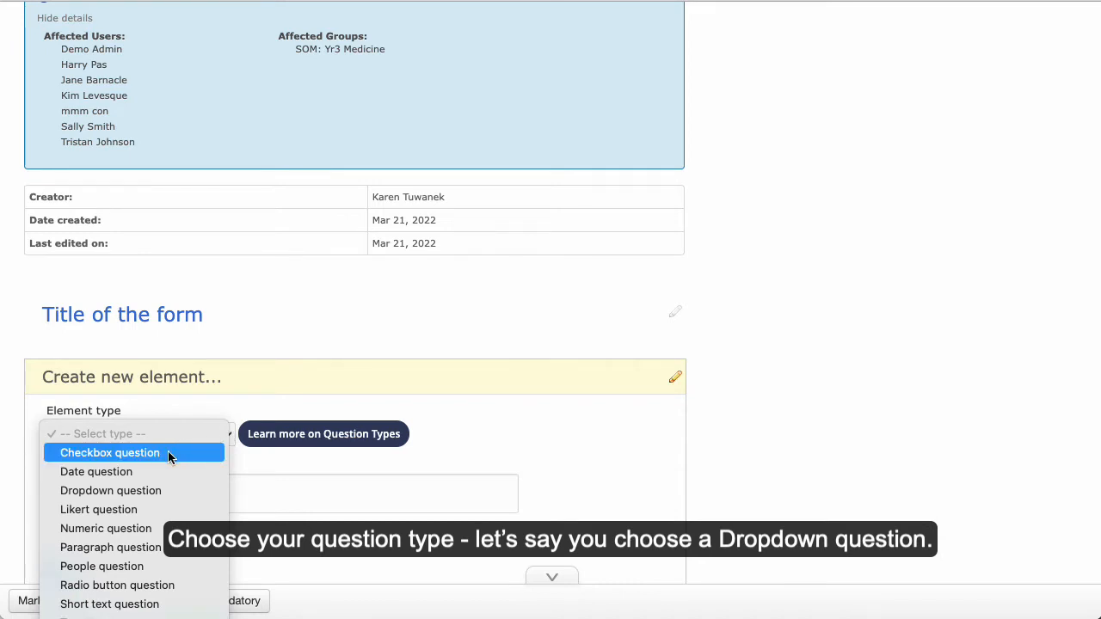
click(164, 491)
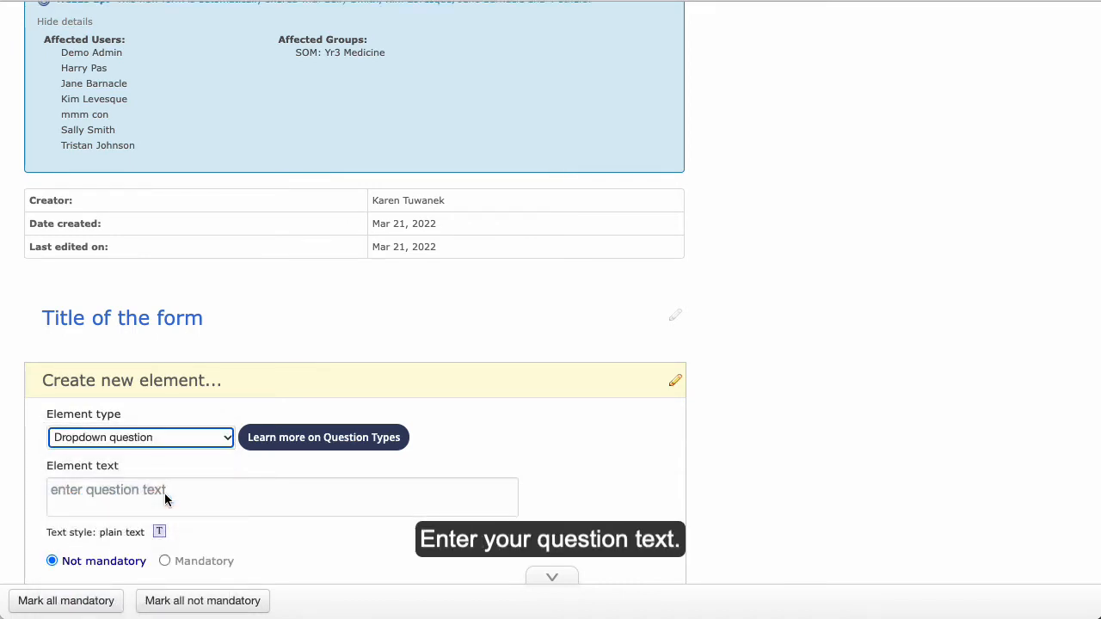
click(156, 491)
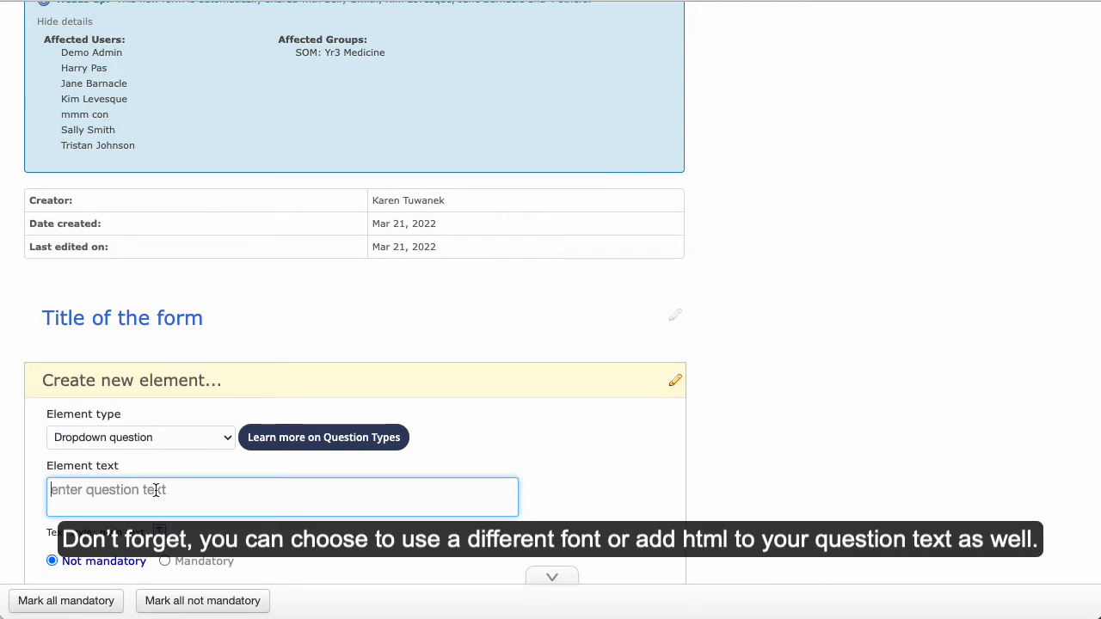
text(Question #1)
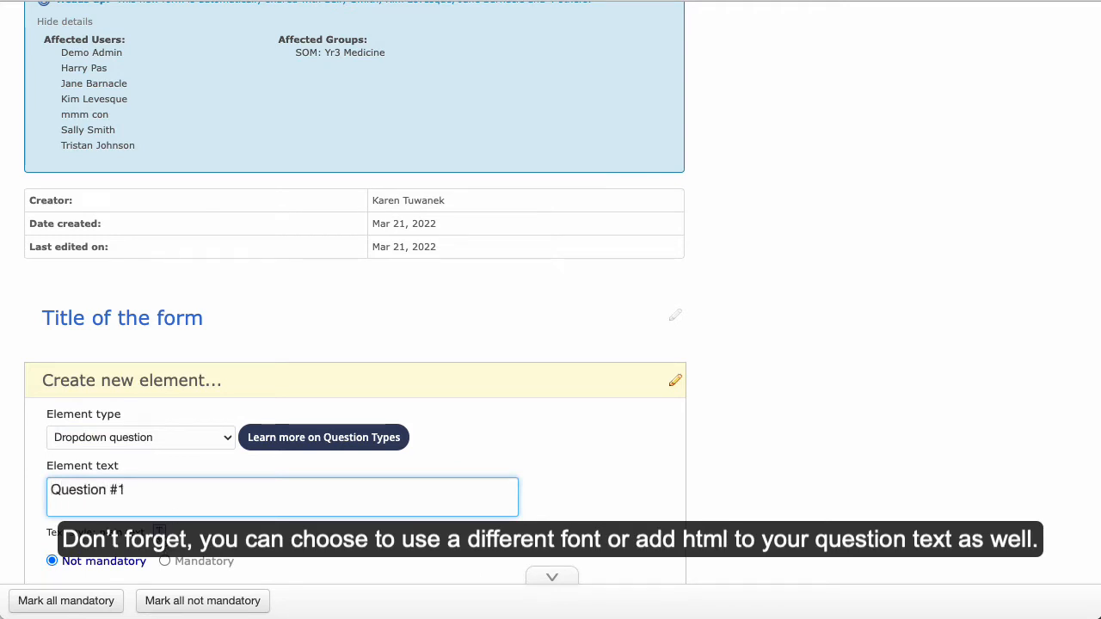
scroll(187, 535, down, 1)
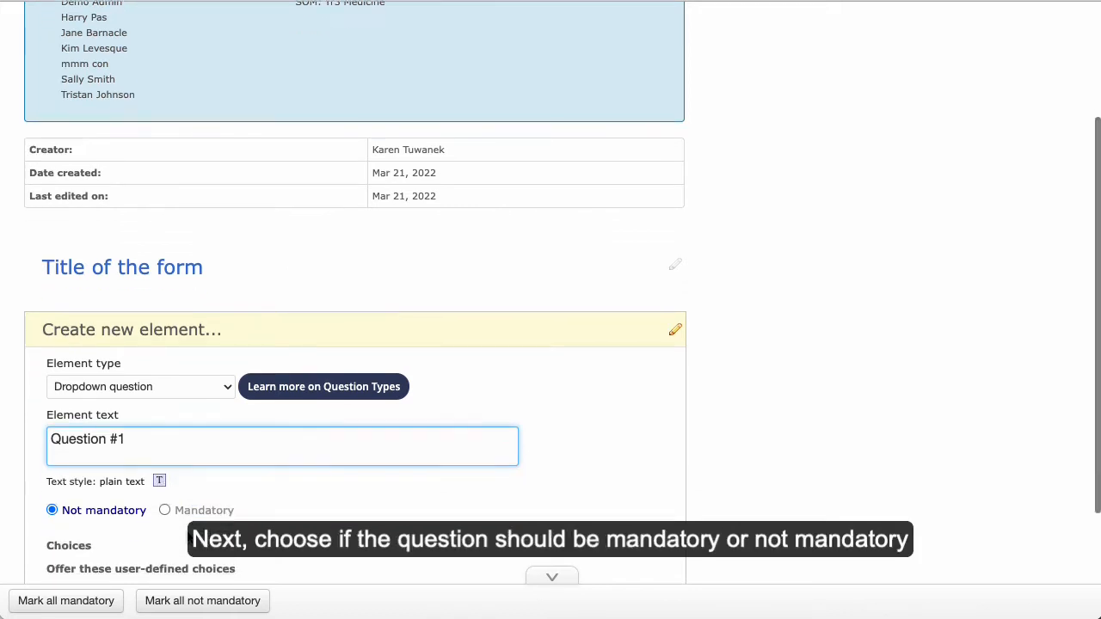
scroll(188, 535, down, 2)
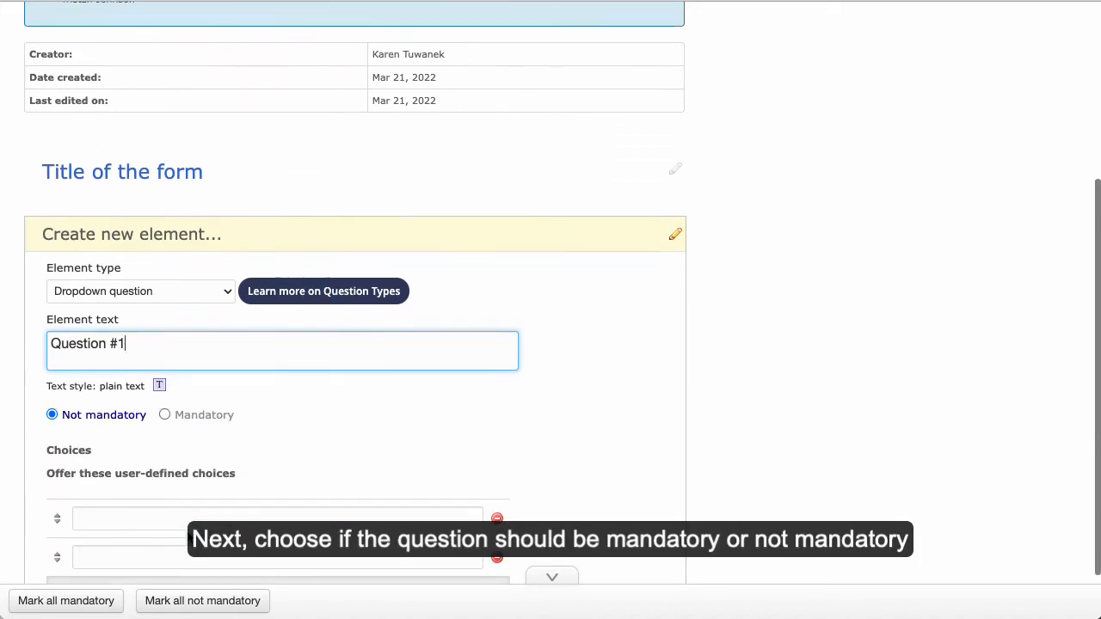
click(182, 416)
scroll(202, 464, down, 1)
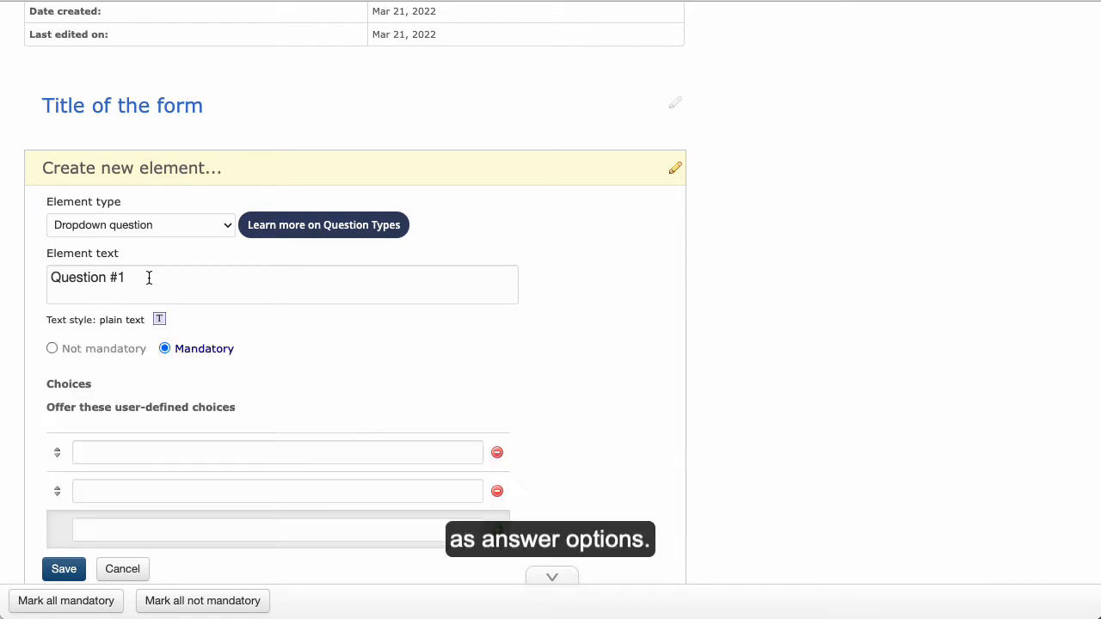
Step: Extend the dropdown question's text to read "Question #1 Did you enjoy this training?"
click(149, 278)
text(Did you)
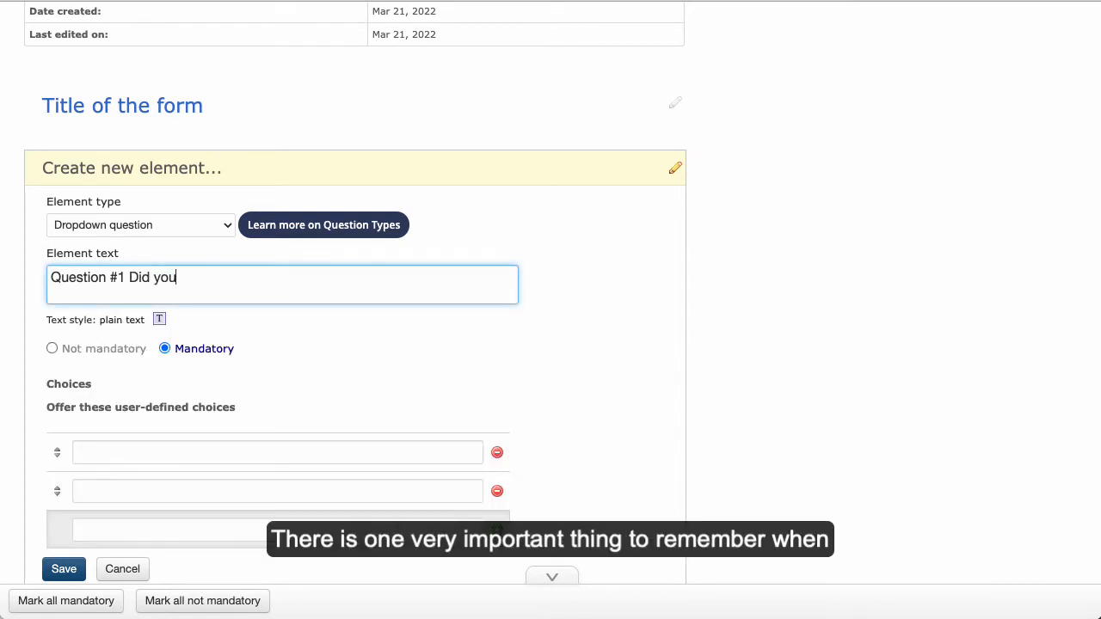
text( enjoy this train)
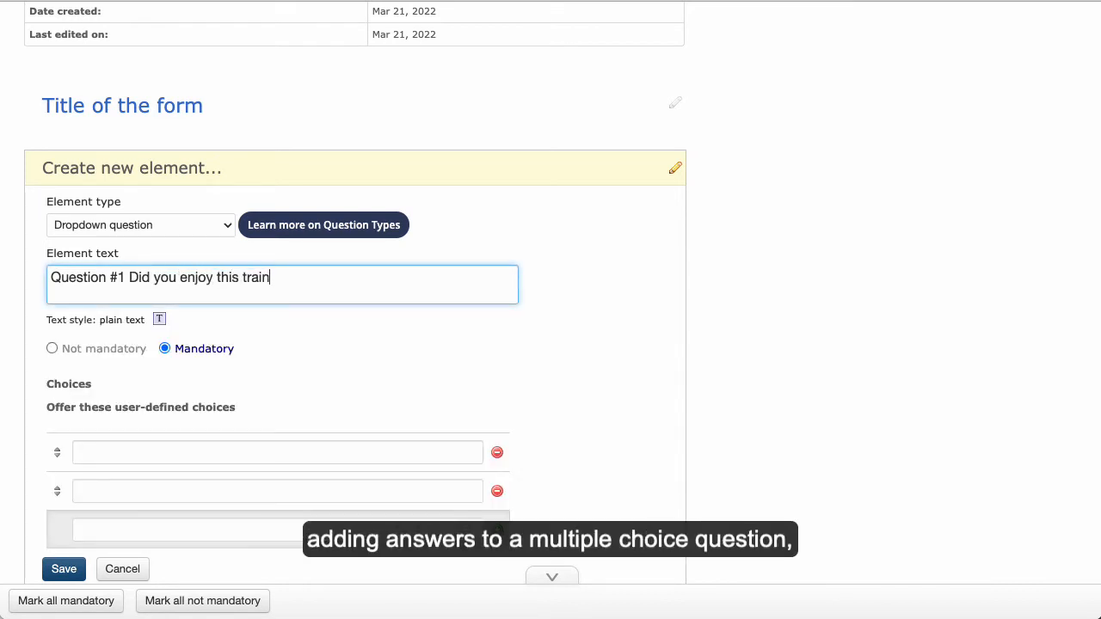
text(ing?)
Step: Enter "No" as the first answer choice and "Yes" as the second, and save the dropdown question
click(92, 450)
text(No)
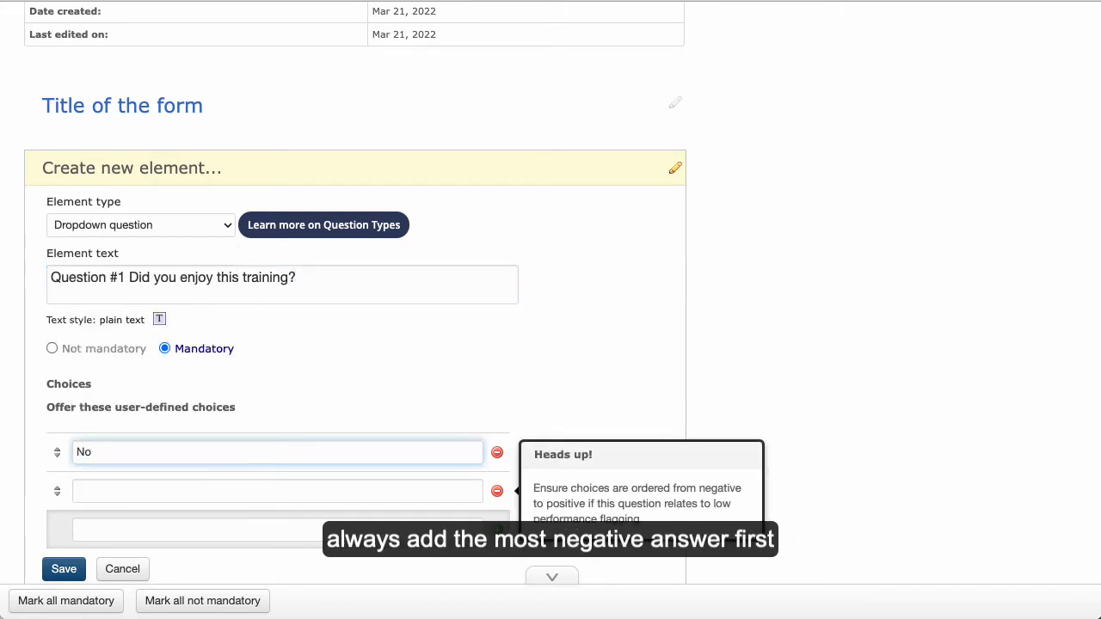
click(120, 491)
text(Yes)
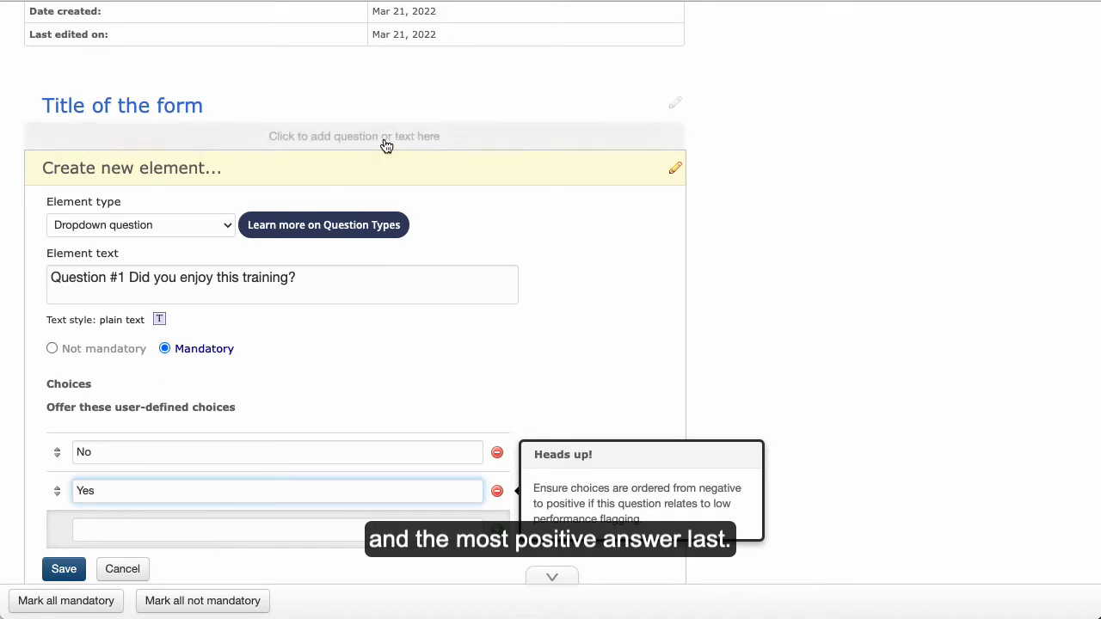
click(308, 275)
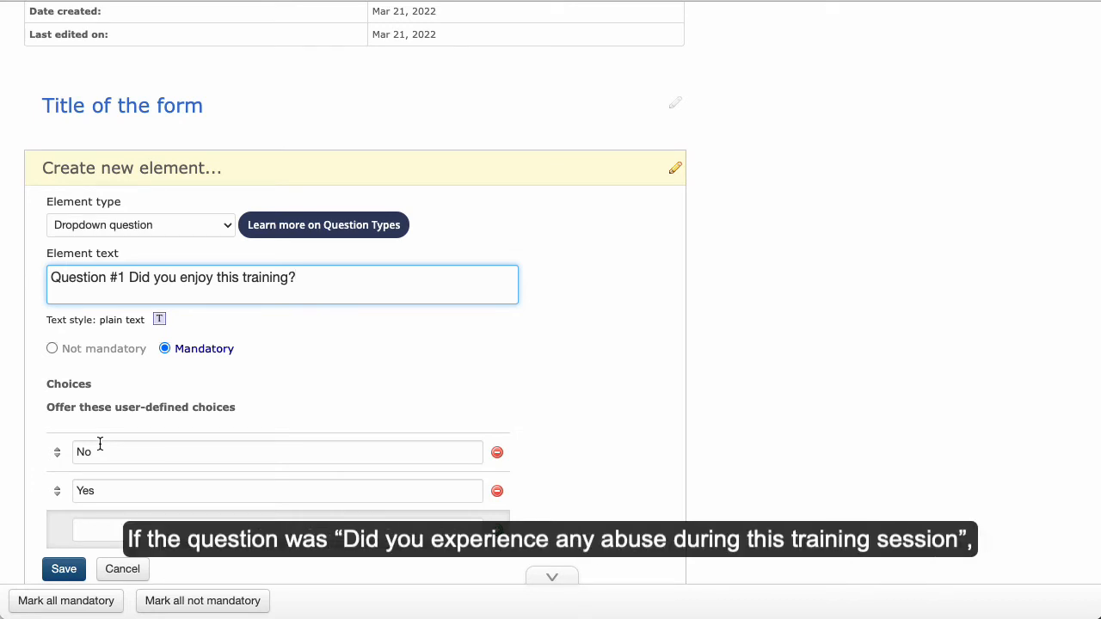
click(66, 570)
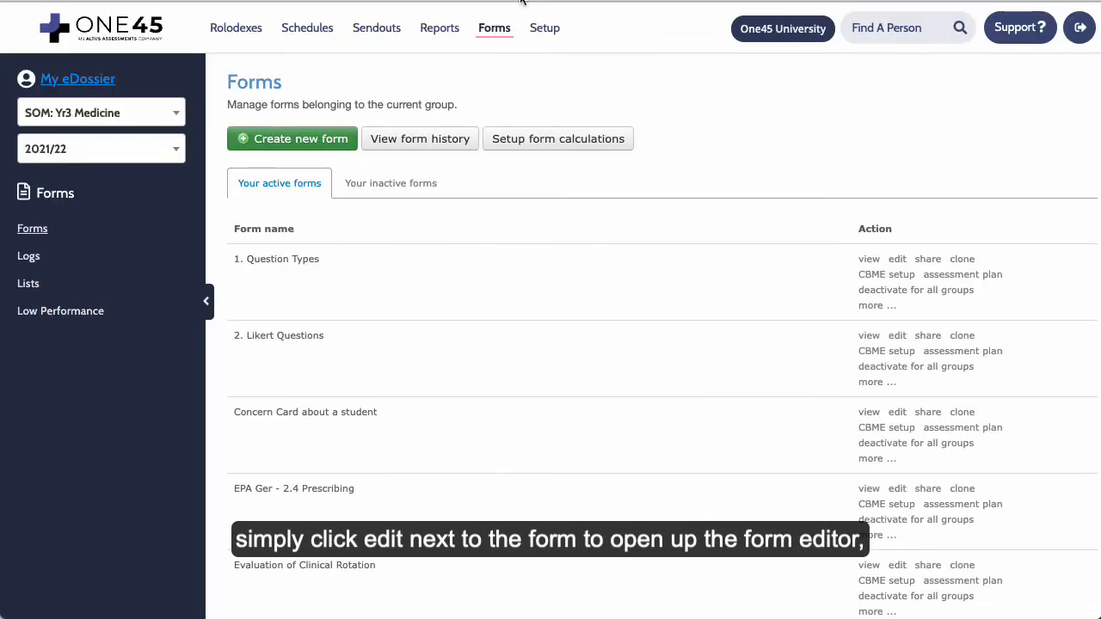
Step: Open the existing form "1. Question Types" in the form editor
click(898, 260)
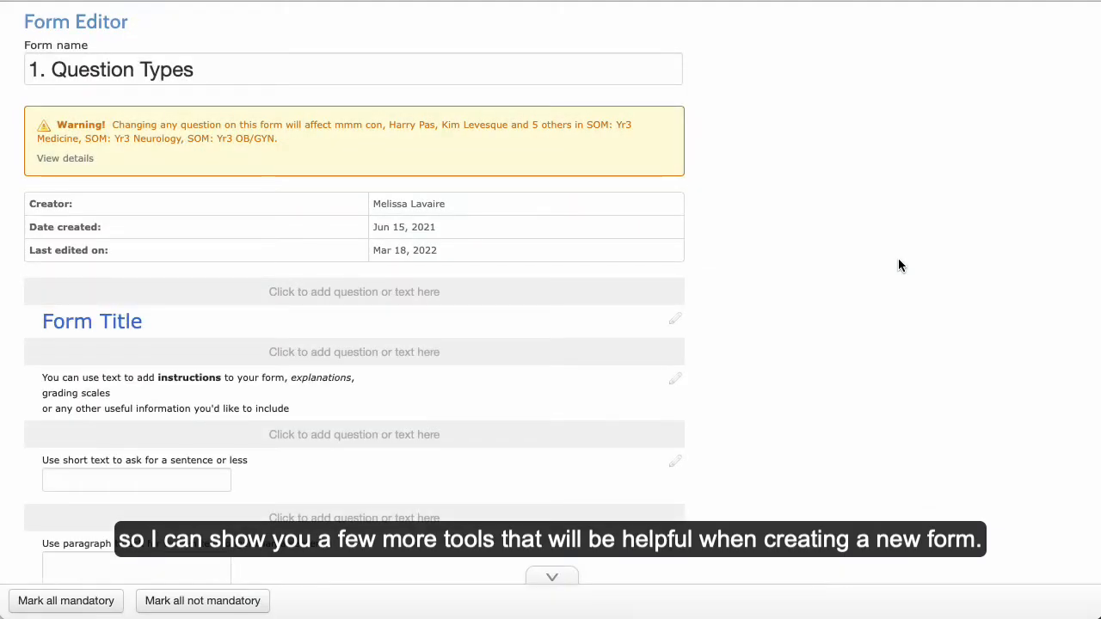
scroll(743, 357, down, 3)
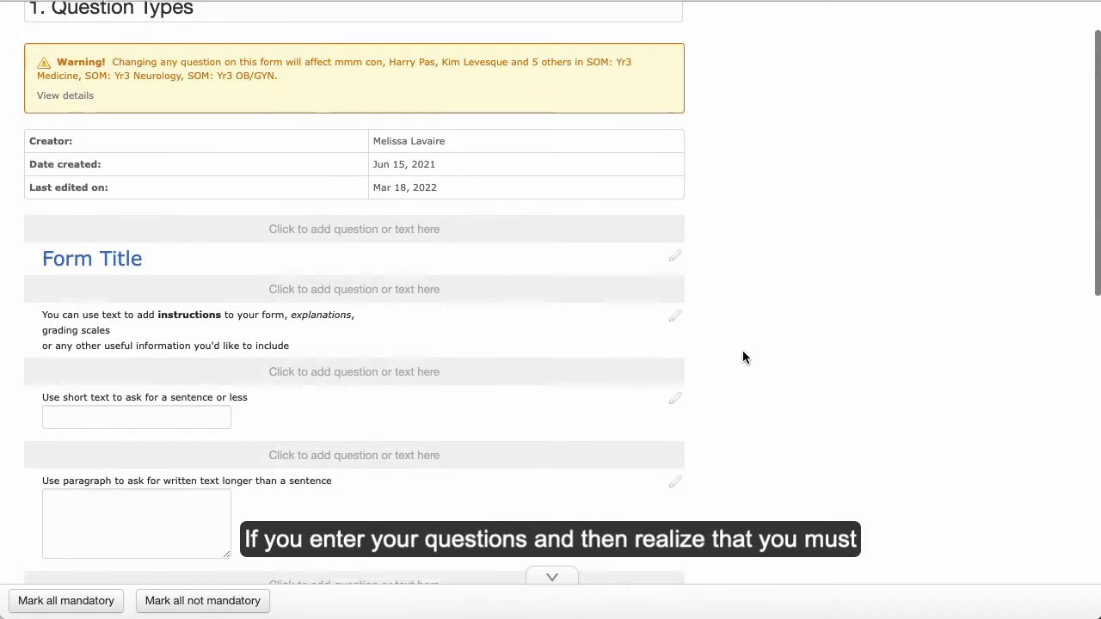
scroll(744, 357, down, 2)
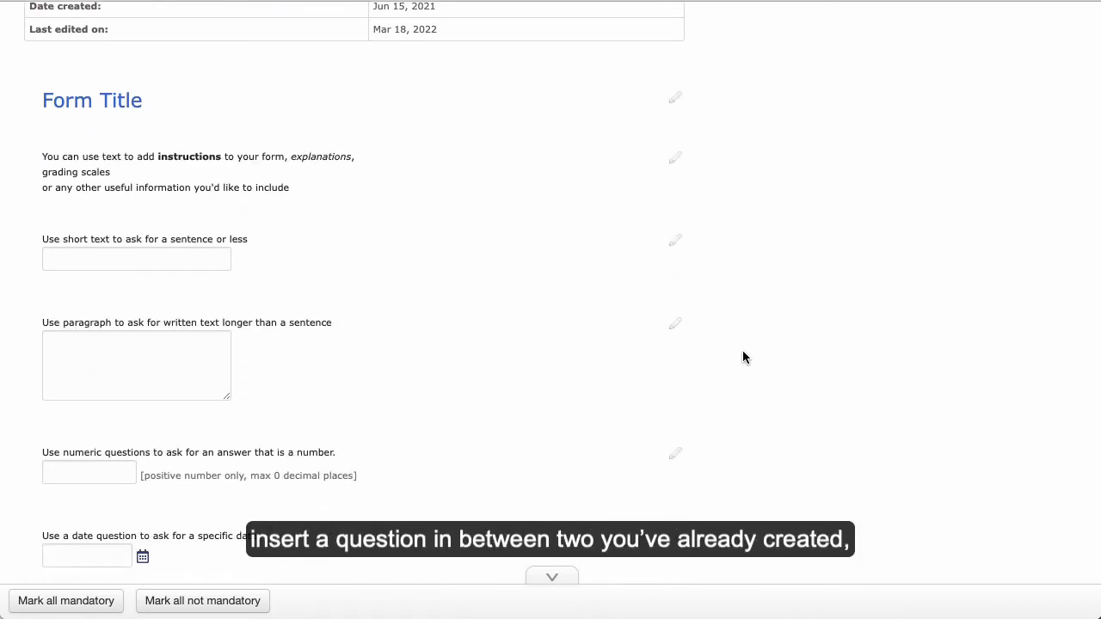
Step: Draft a new element reading "Add a question here" between the short text and paragraph questions, and discard it
mouse_move(258, 290)
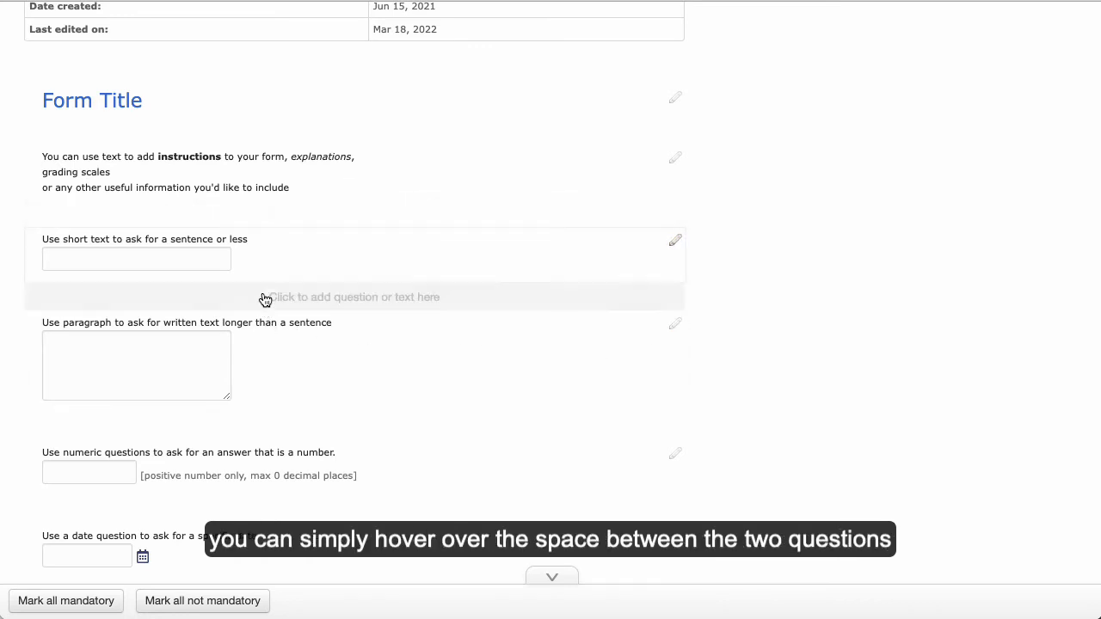
click(265, 298)
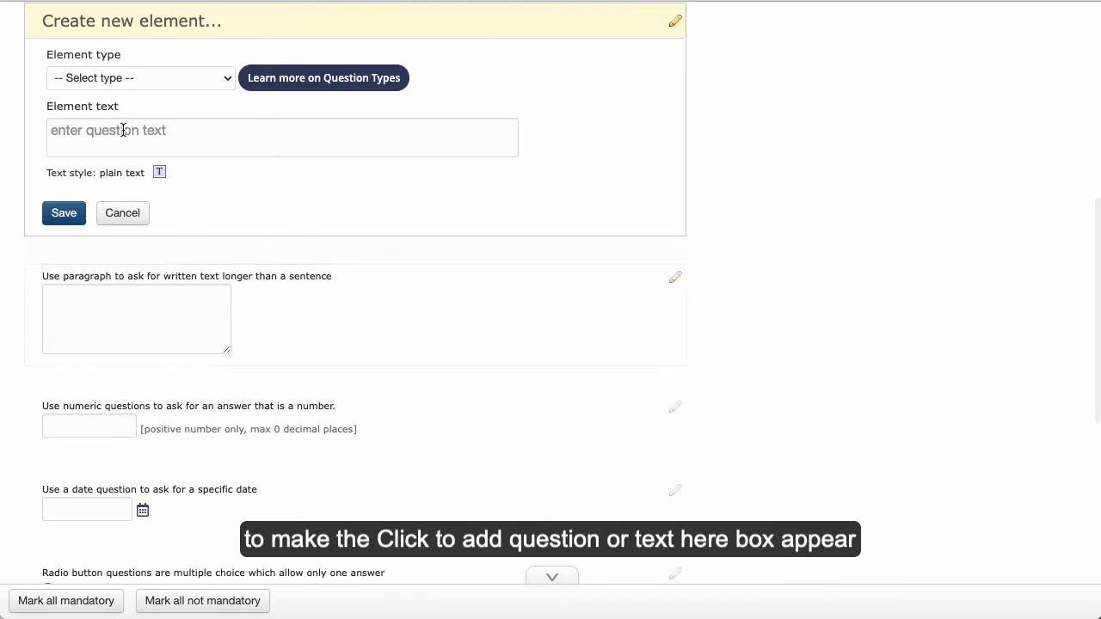
click(122, 126)
text(Add a)
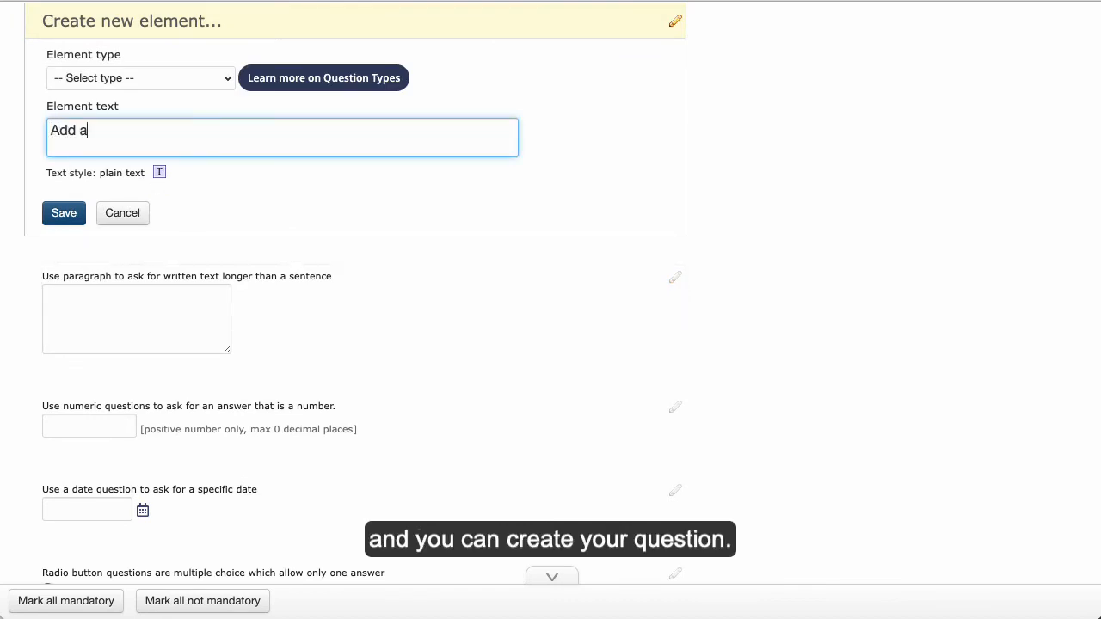
text( question here)
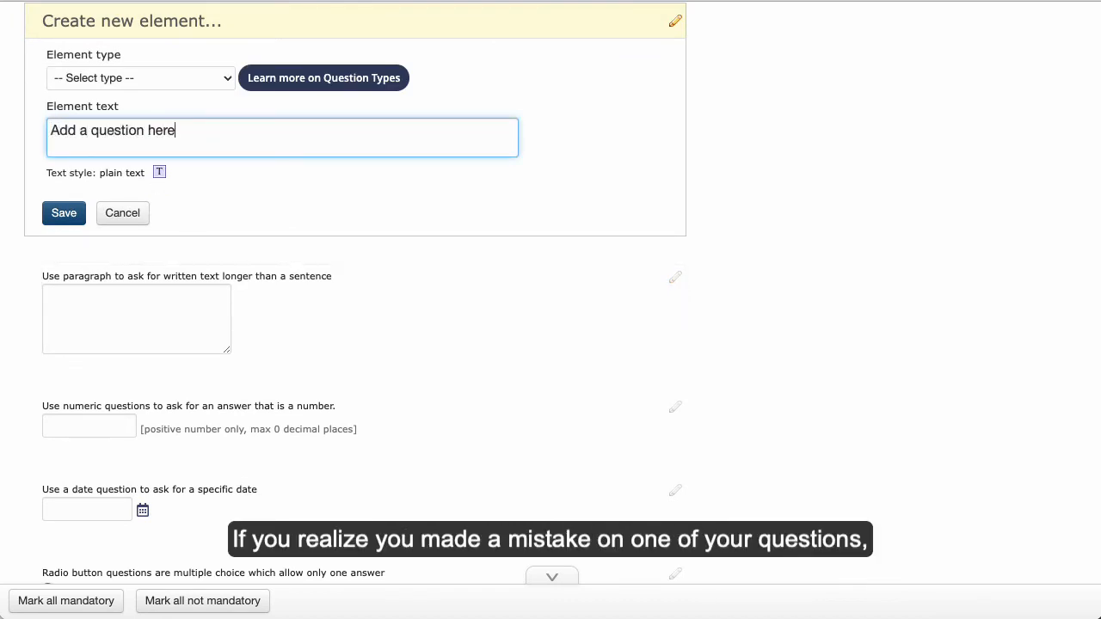
click(119, 213)
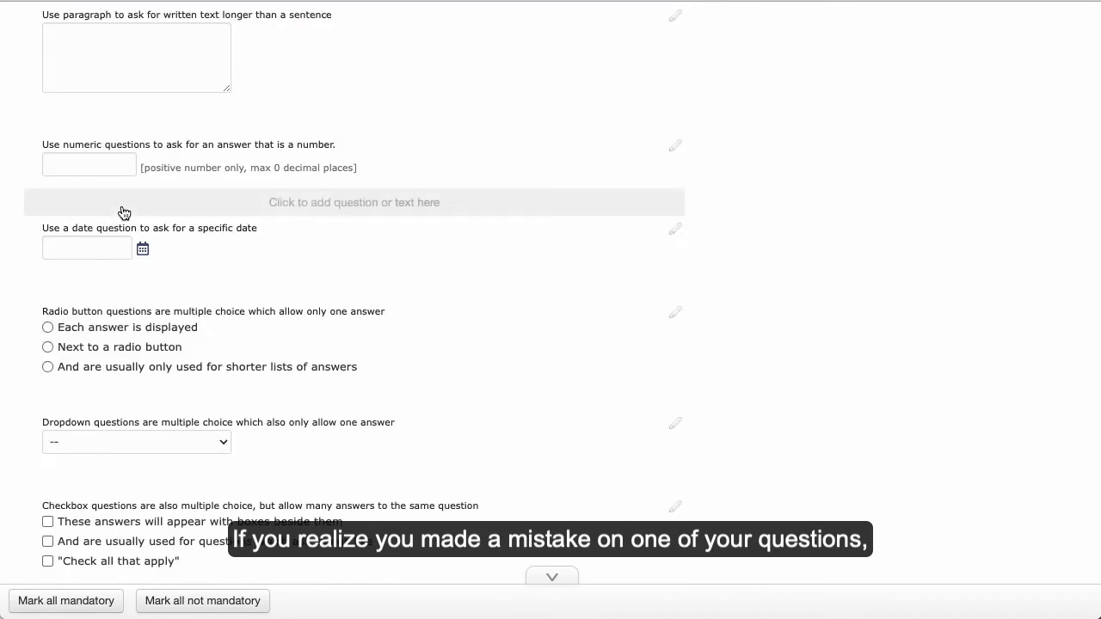
Step: Extend the paragraph question's text with ", like comments" and cancel the edit
scroll(258, 206, up, 2)
click(229, 172)
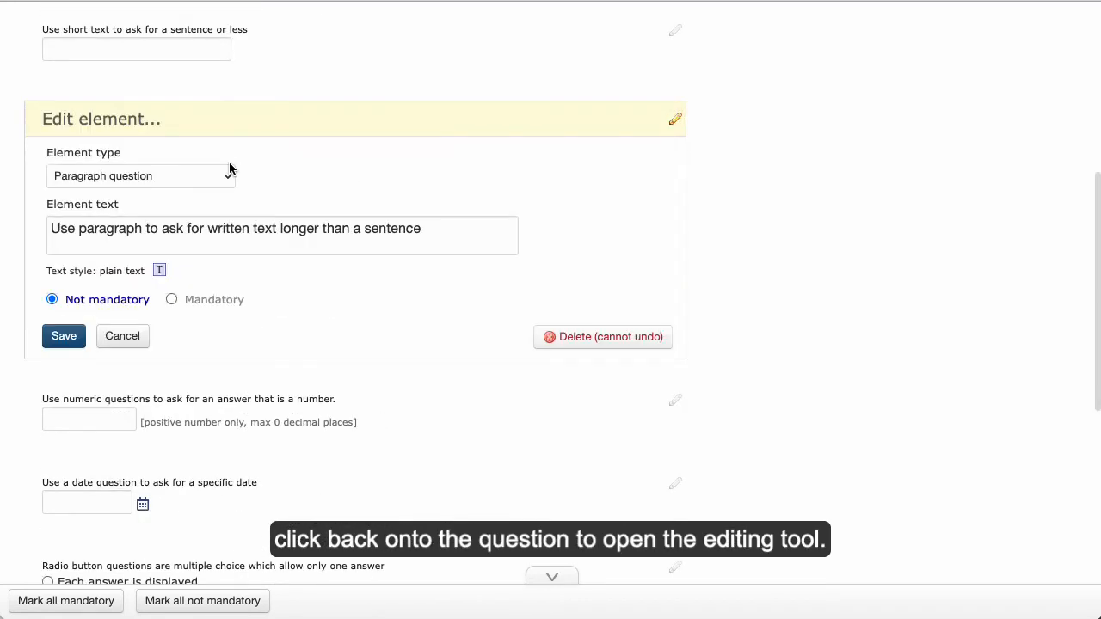
click(434, 229)
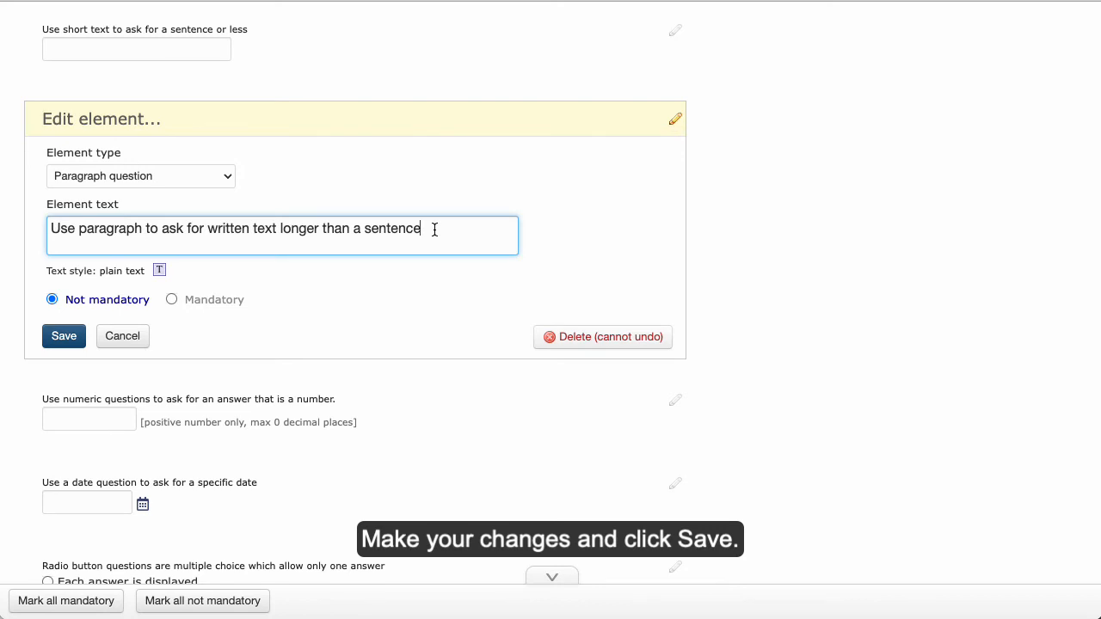
text(, Ike comments)
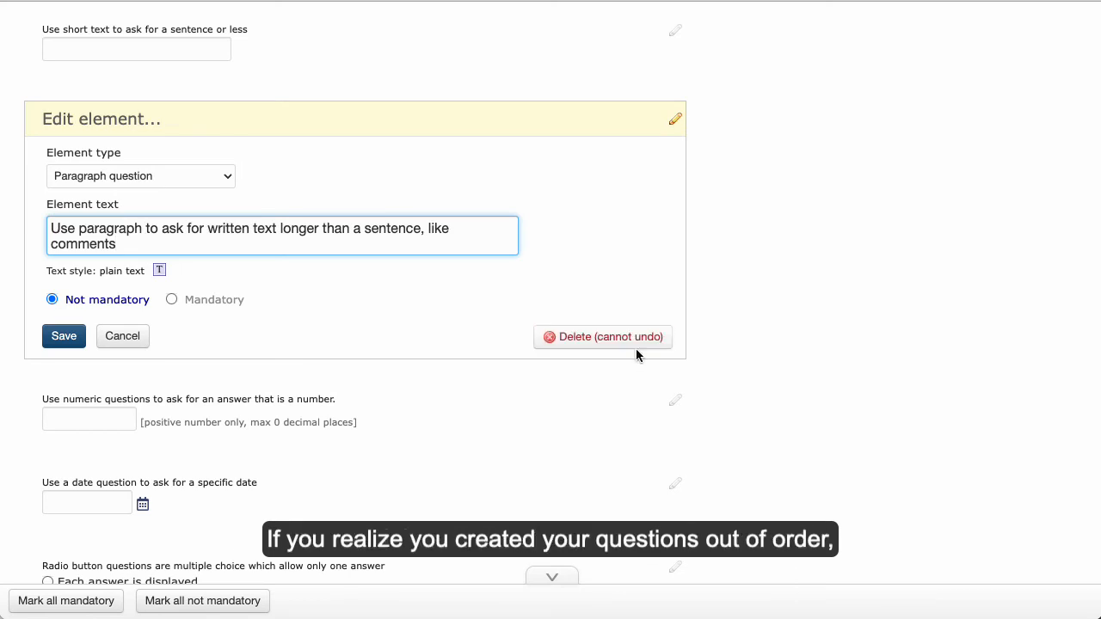
click(144, 342)
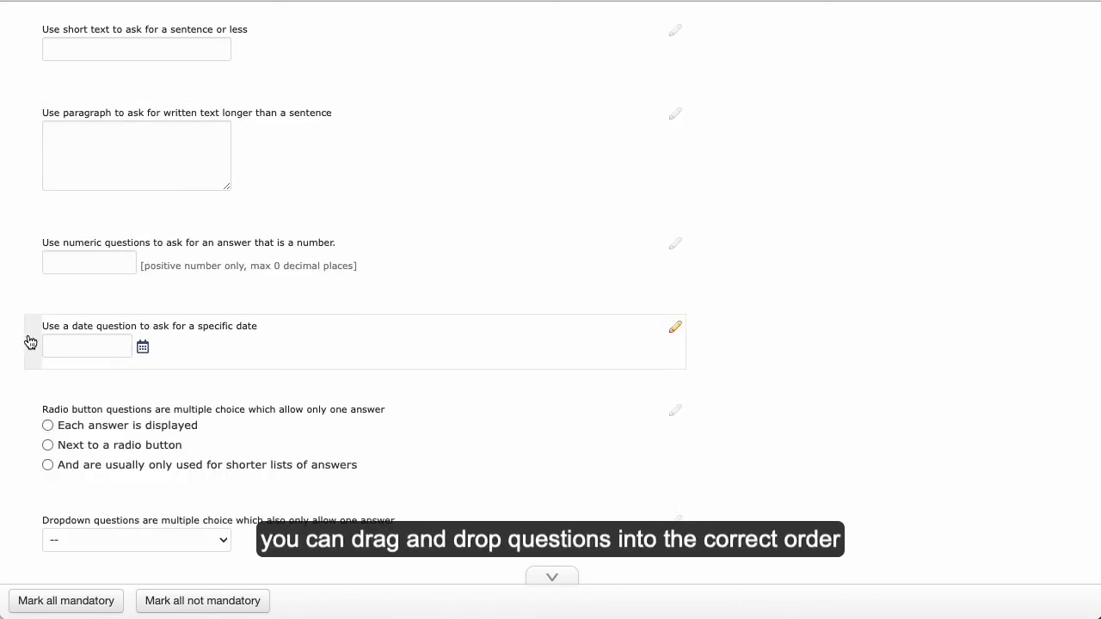
Step: Move the date question above the numeric question so it directly follows the paragraph question
drag(32, 346, 36, 234)
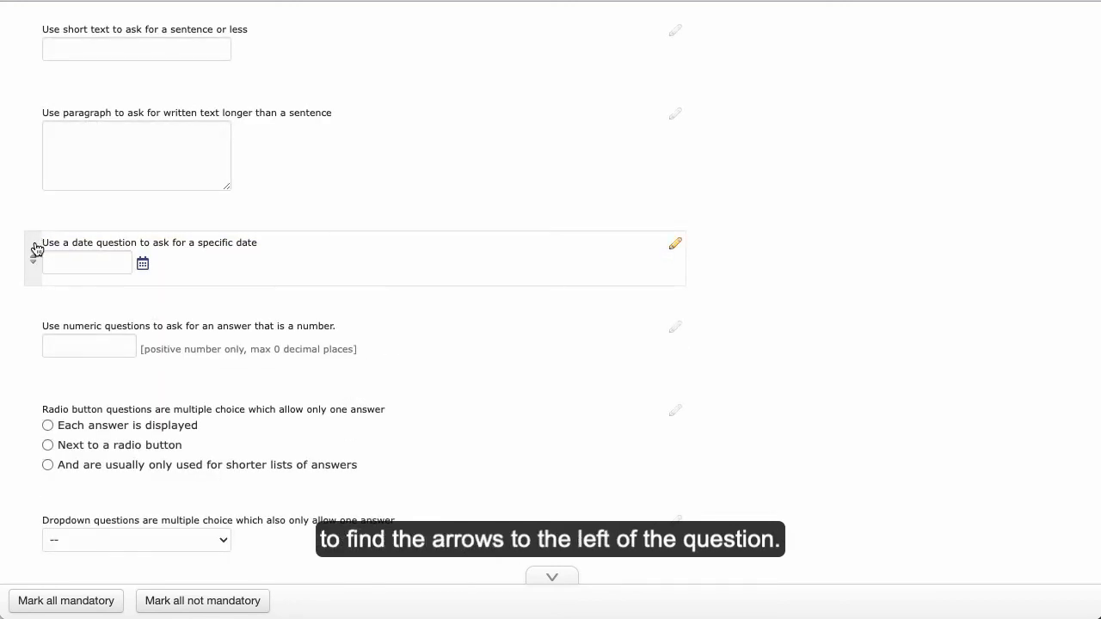
drag(31, 342, 29, 455)
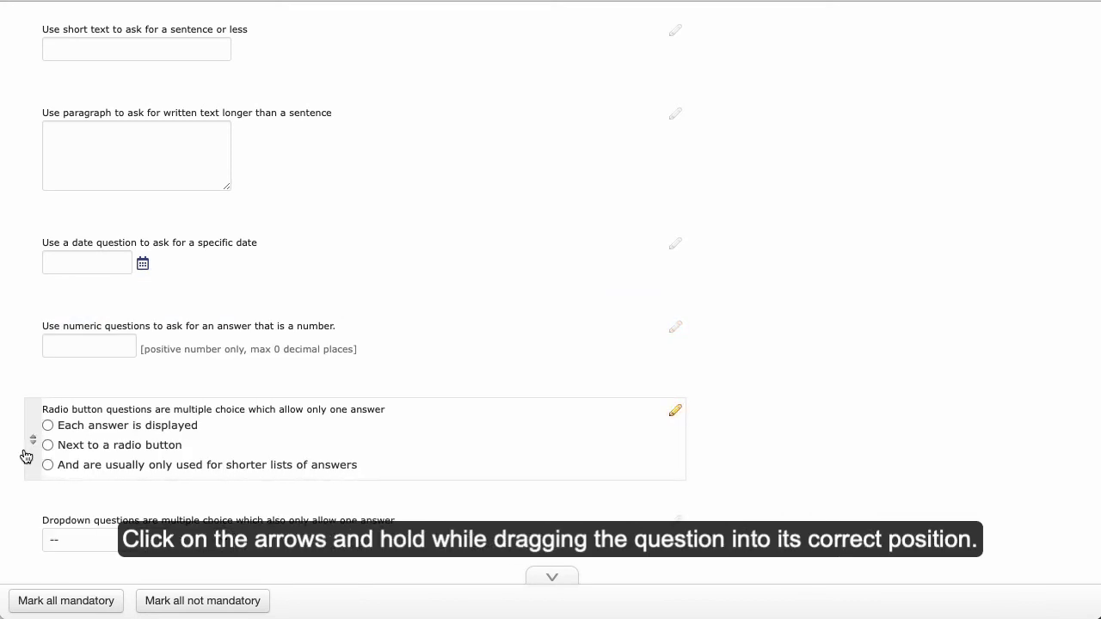
click(91, 250)
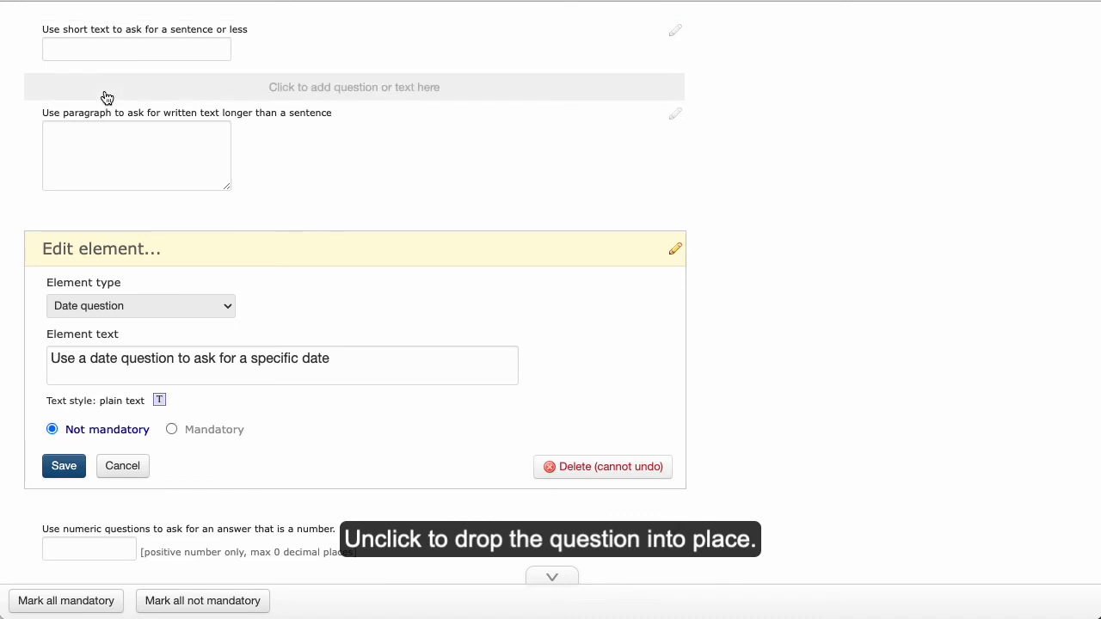
click(128, 466)
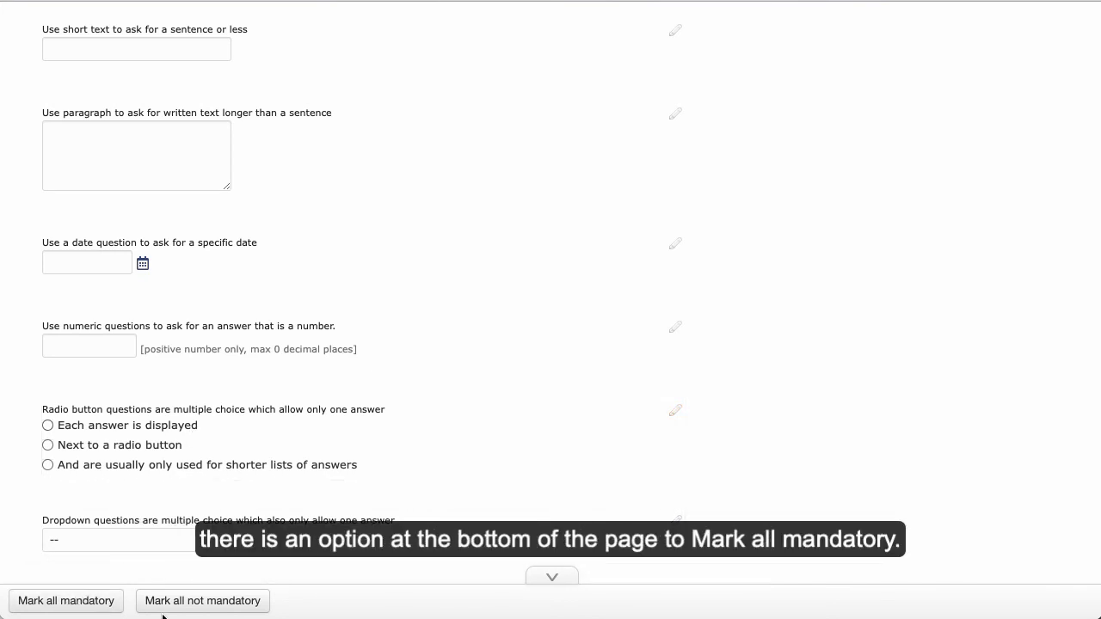
Step: Mark all questions on the form as mandatory and collapse the bar holding the mandatory options
click(88, 601)
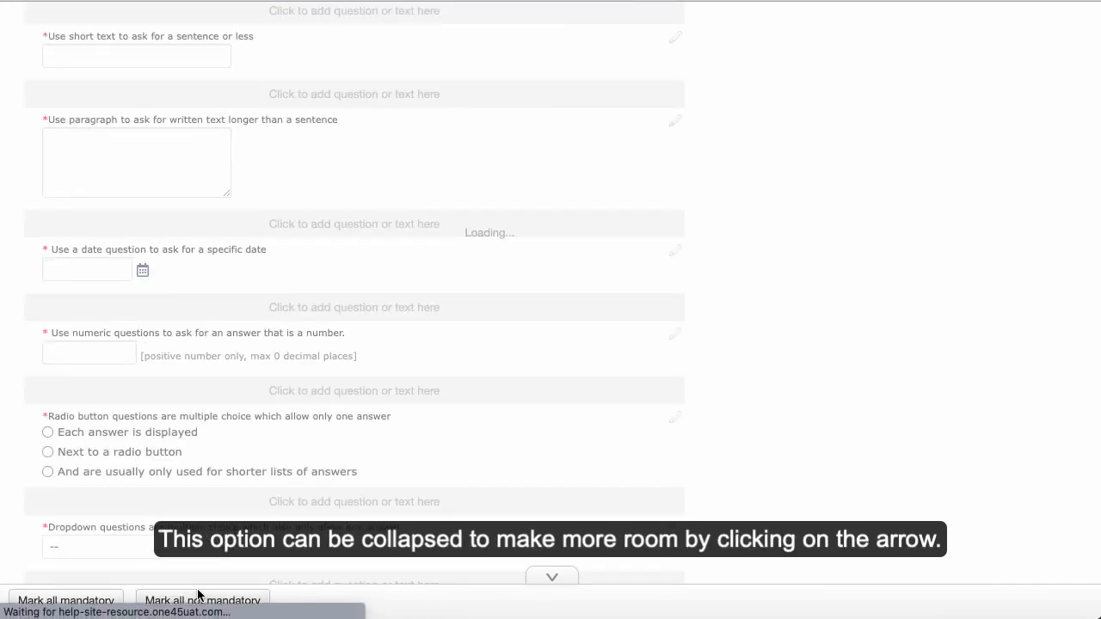
click(550, 579)
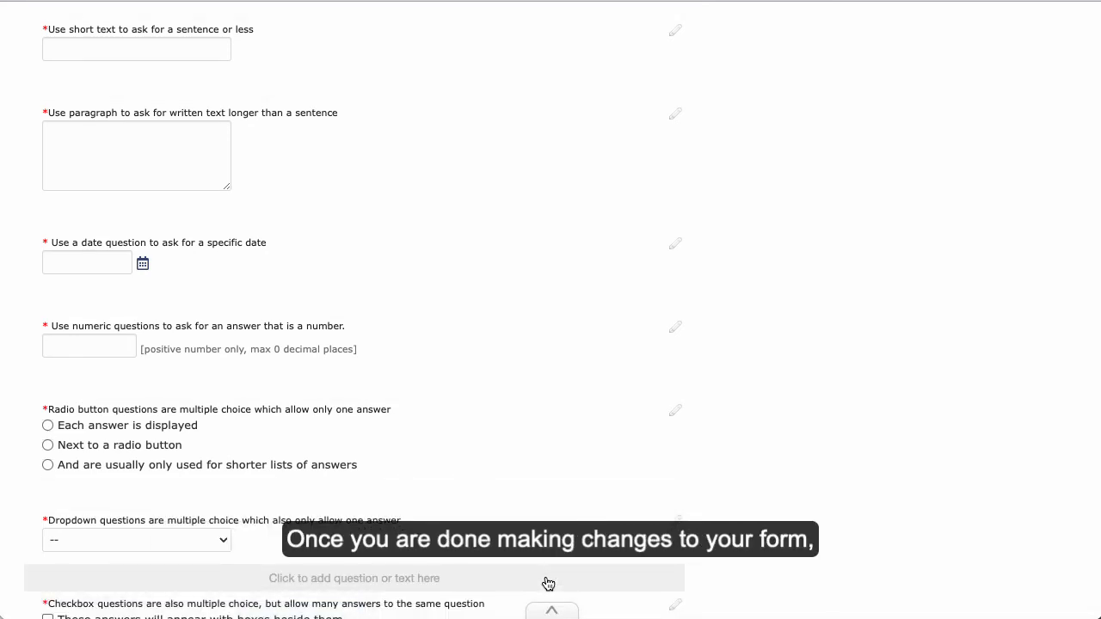
Step: Close the form editor and refresh the list of active forms
scroll(549, 583, up, 5)
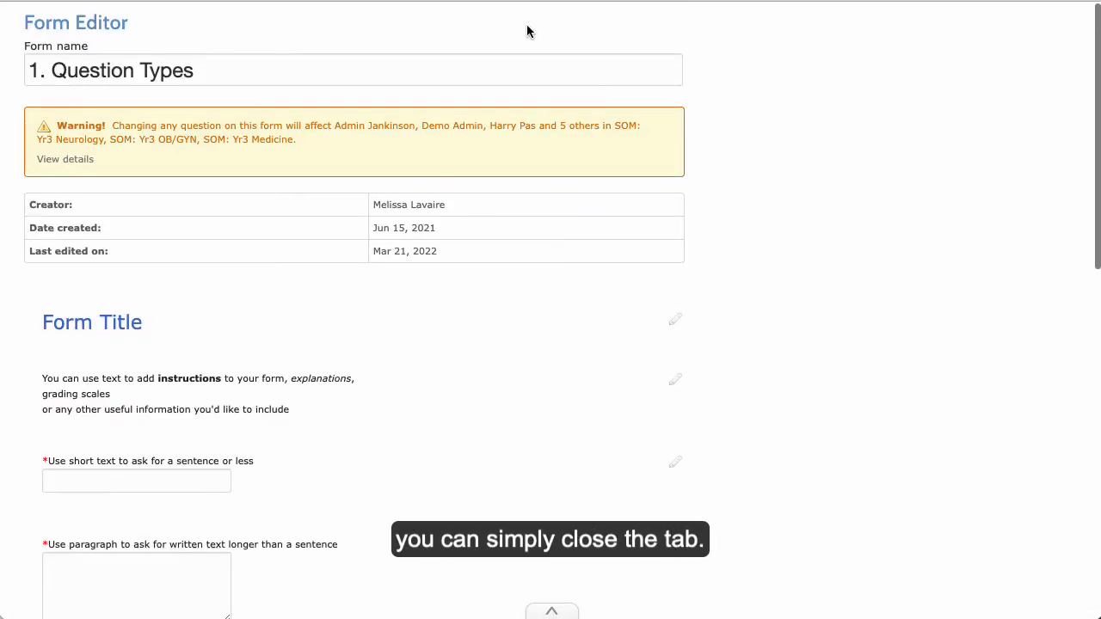
key(super+w)
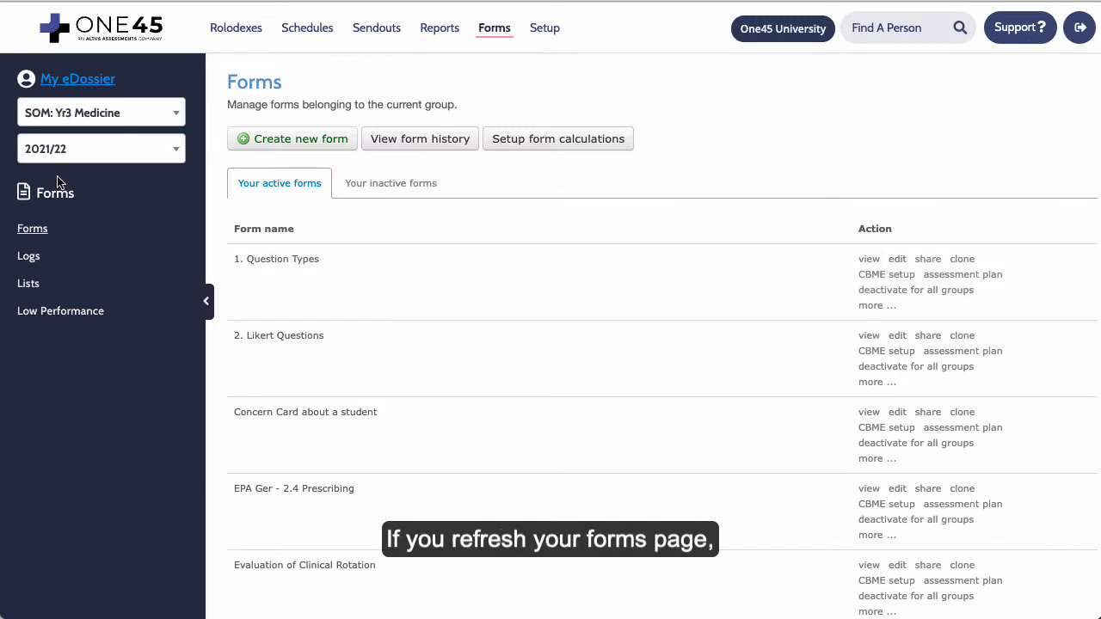
click(33, 232)
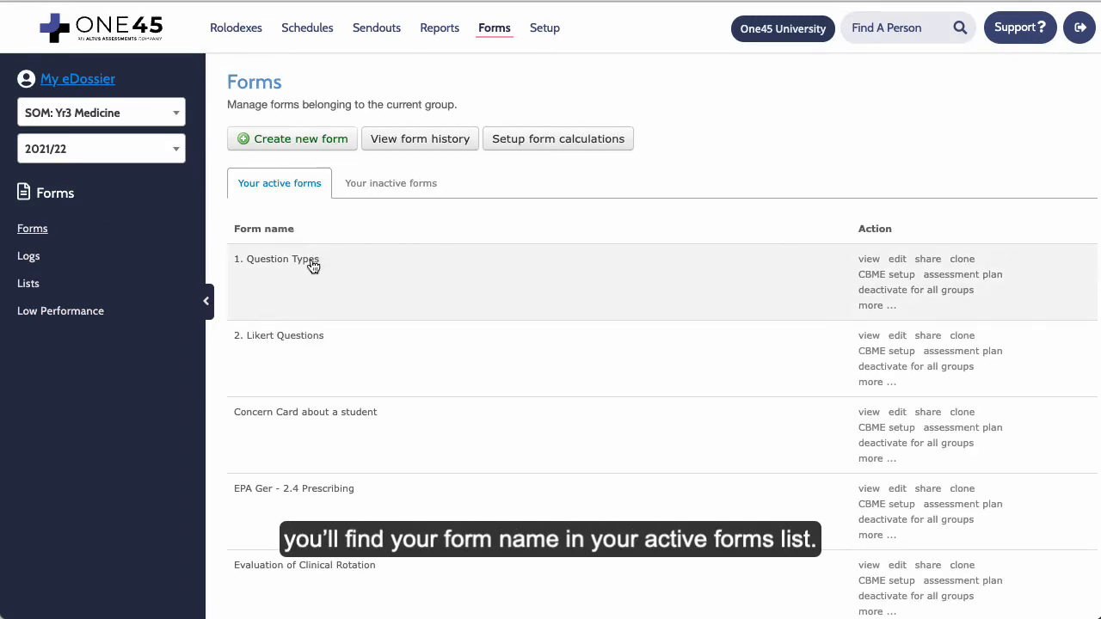
scroll(329, 322, down, 1)
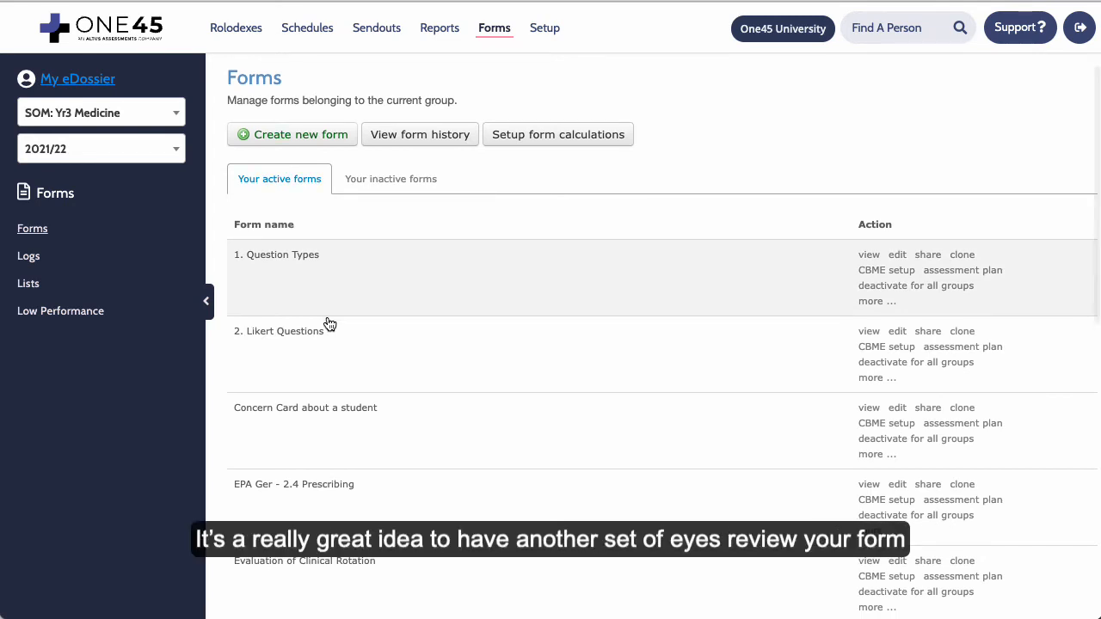
scroll(330, 322, up, 1)
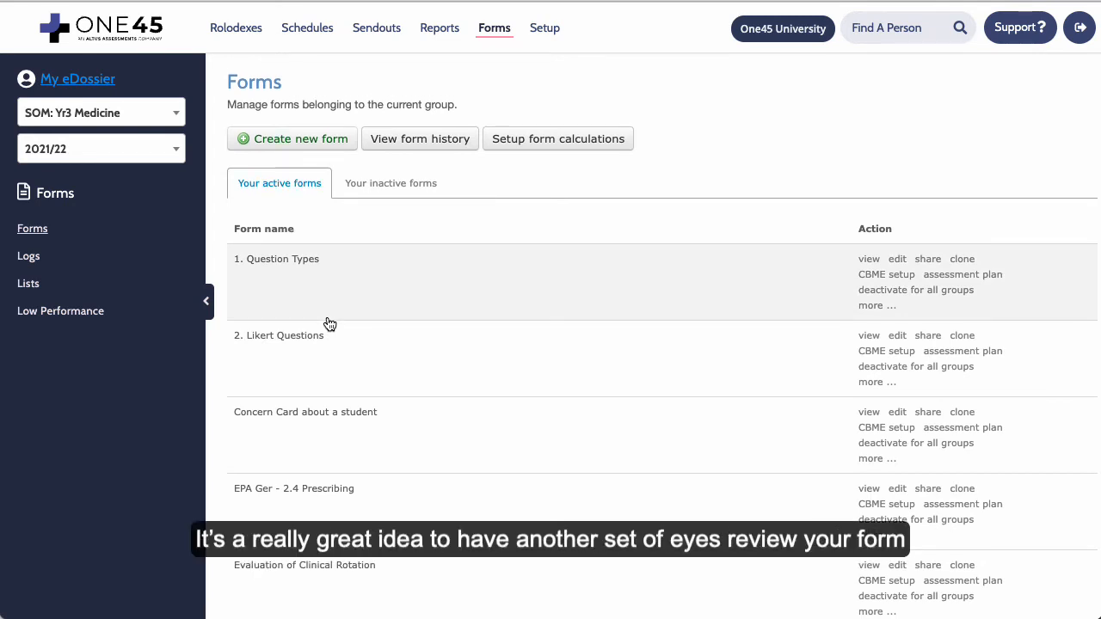